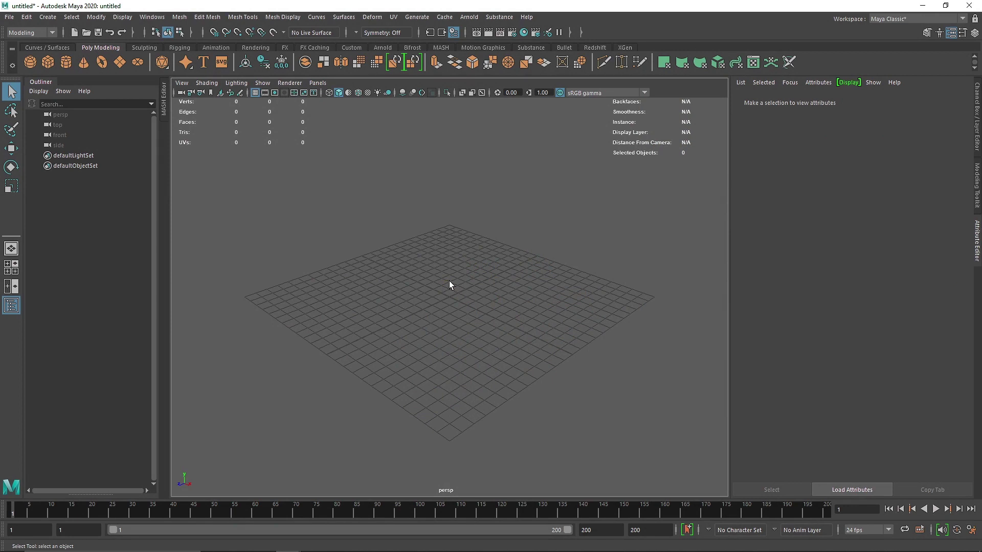
Switch to the FX menu set and look over the available field, solver and Bullet commands.
{"action": "left_click", "coordinate": [46, 32]}
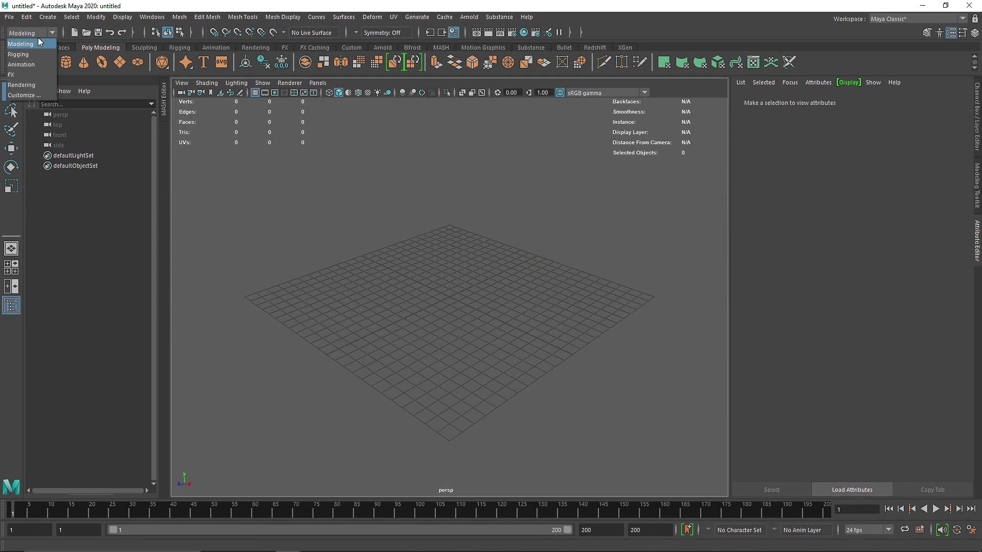
{"action": "left_click", "coordinate": [33, 78]}
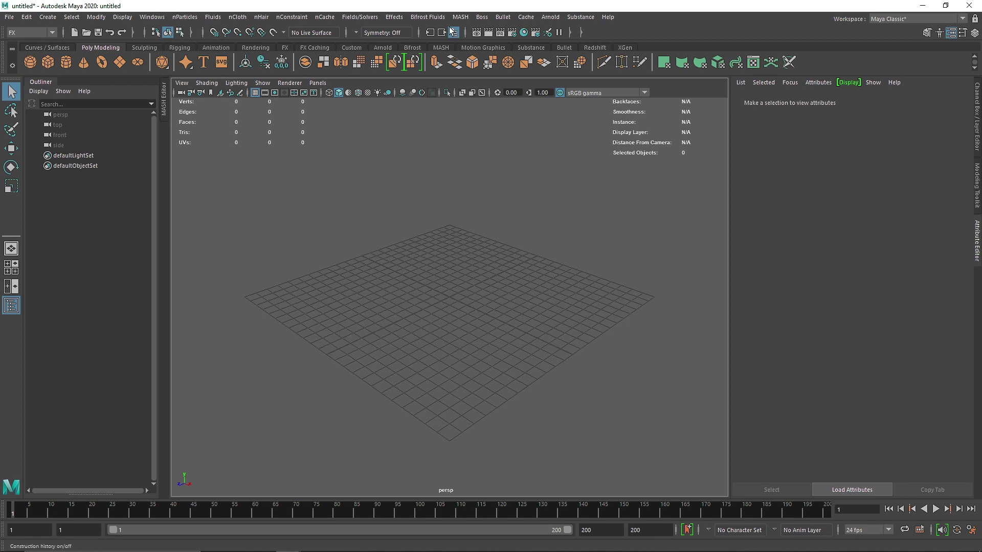
{"action": "left_click", "coordinate": [360, 17]}
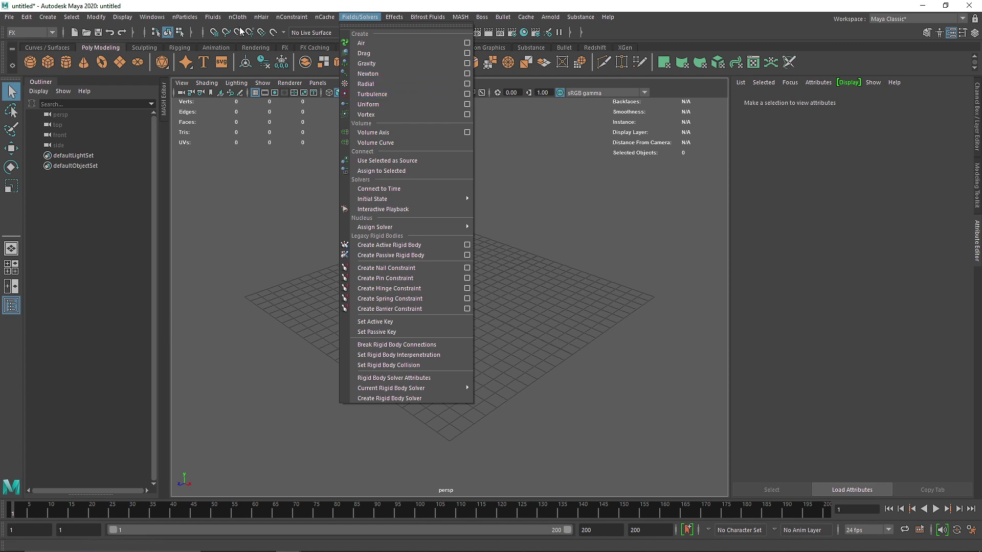
{"action": "left_click", "coordinate": [502, 17]}
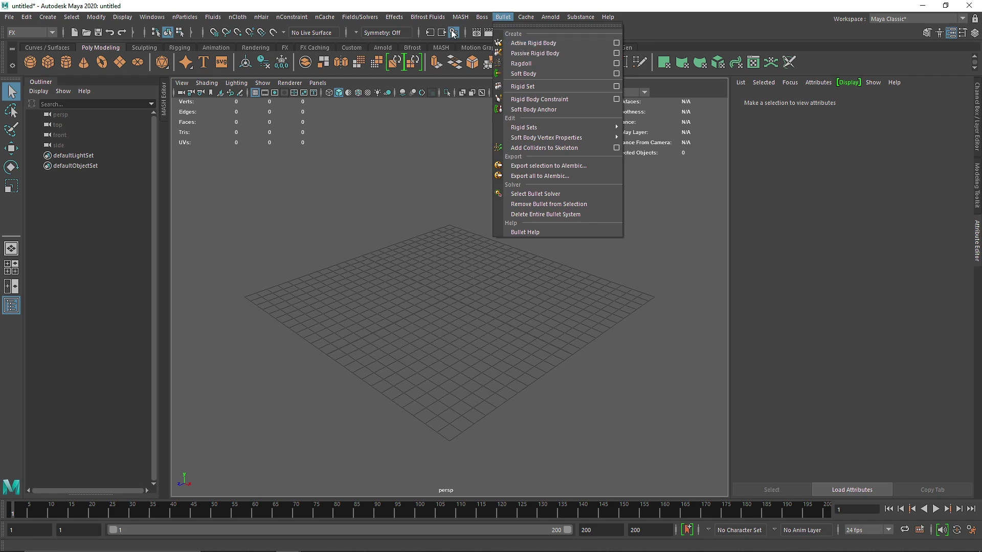
{"action": "mouse_move", "coordinate": [358, 17]}
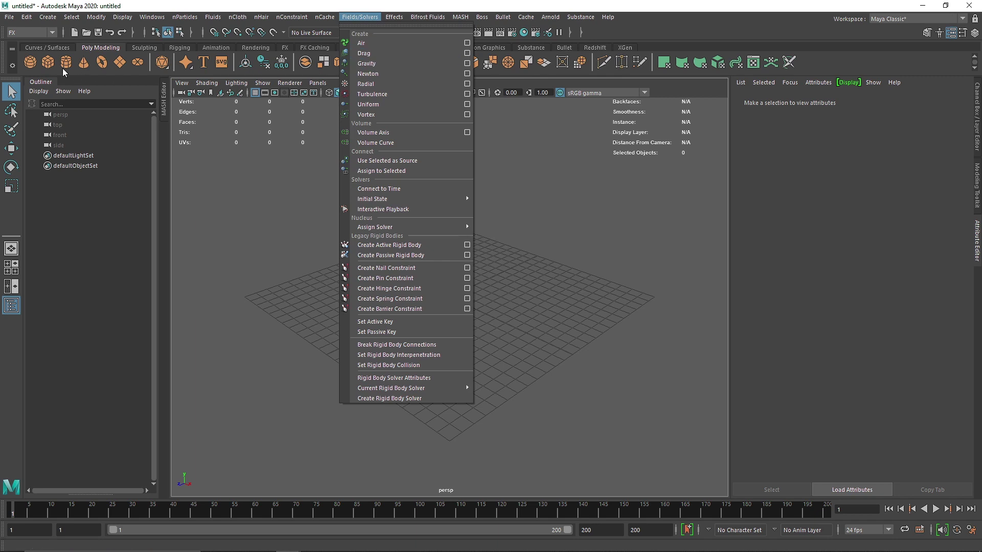
Create a polygon cube and, in the front view, raise it to a height of 5 cm, shifted slightly sideways from the centre.
{"action": "left_click", "coordinate": [46, 64]}
{"action": "left_click_drag", "start_coordinate": [421, 254], "coordinate": [398, 254], "text": "alt"}
{"action": "key", "text": "w"}
{"action": "key", "text": "r"}
{"action": "key", "text": "f"}
{"action": "key", "text": "space"}
{"action": "key", "text": "space"}
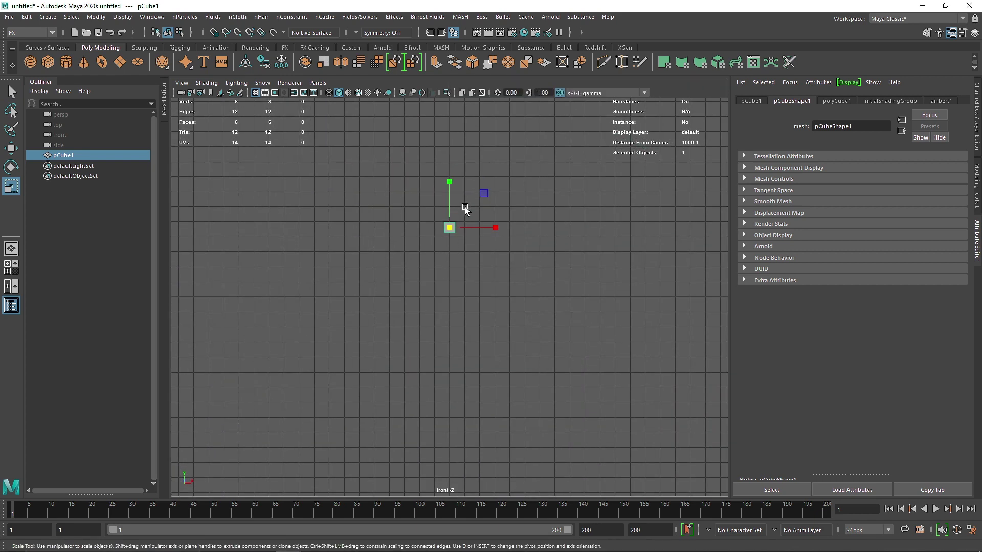
{"action": "scroll", "coordinate": [466, 218], "scroll_direction": "up", "scroll_amount": 6}
{"action": "key", "text": "w"}
{"action": "middle_click_drag", "start_coordinate": [465, 170], "coordinate": [474, 391], "text": "alt"}
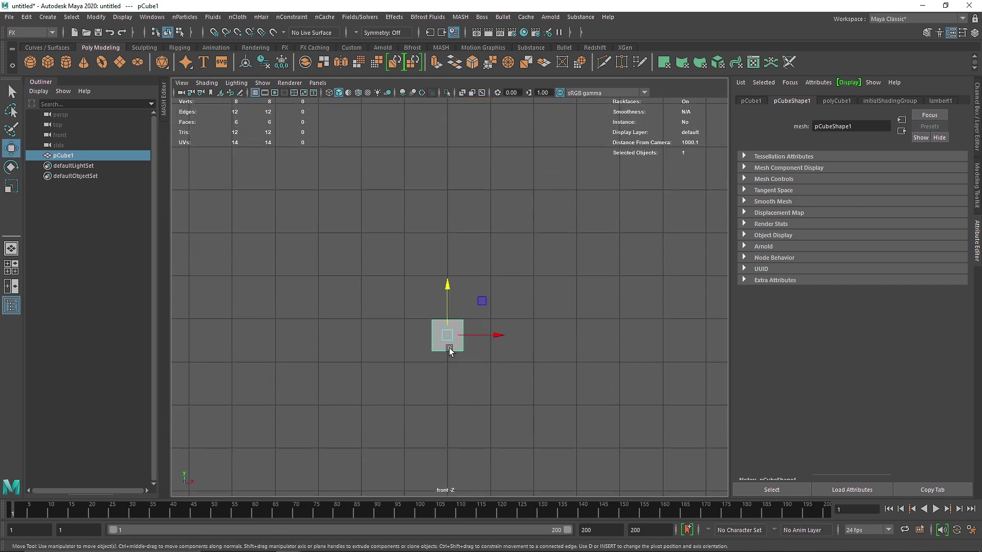
{"action": "middle_click_drag", "start_coordinate": [449, 350], "coordinate": [406, 333]}
Duplicate the cube sideways with a small gap and repeat the duplication to form a row of eight cubes.
{"action": "key", "text": "ctrl+d"}
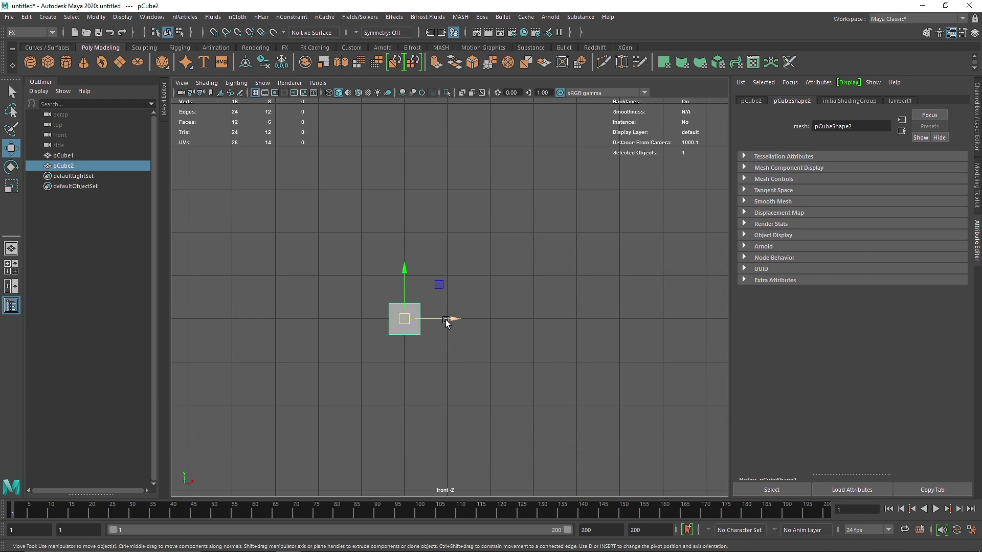
{"action": "left_click_drag", "start_coordinate": [446, 322], "coordinate": [477, 326]}
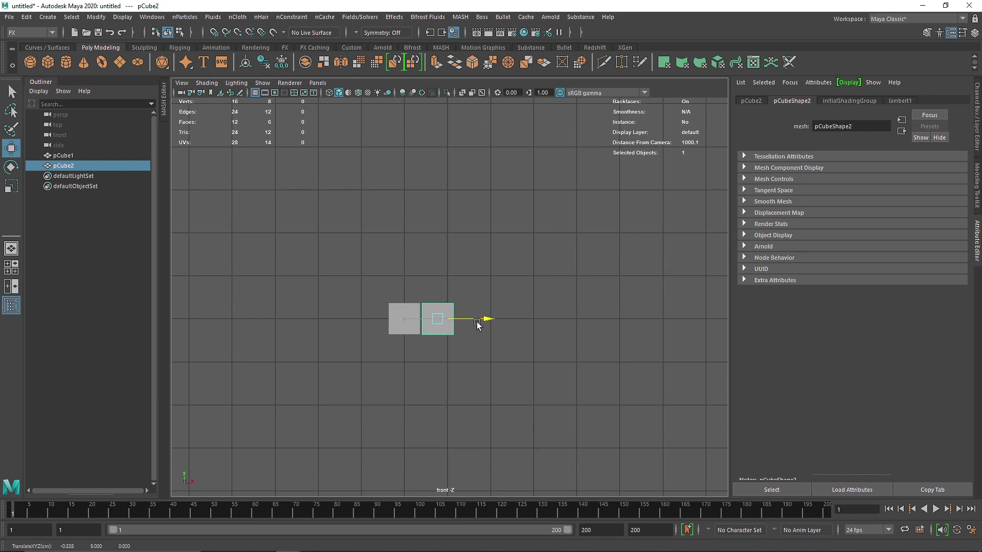
{"action": "key", "text": "shift+d"}
{"action": "key", "text": "shift+d"}
{"action": "key", "text": "shift+d"}
{"action": "key", "text": "shift+d"}
{"action": "key", "text": "shift+d"}
{"action": "key", "text": "shift+d"}
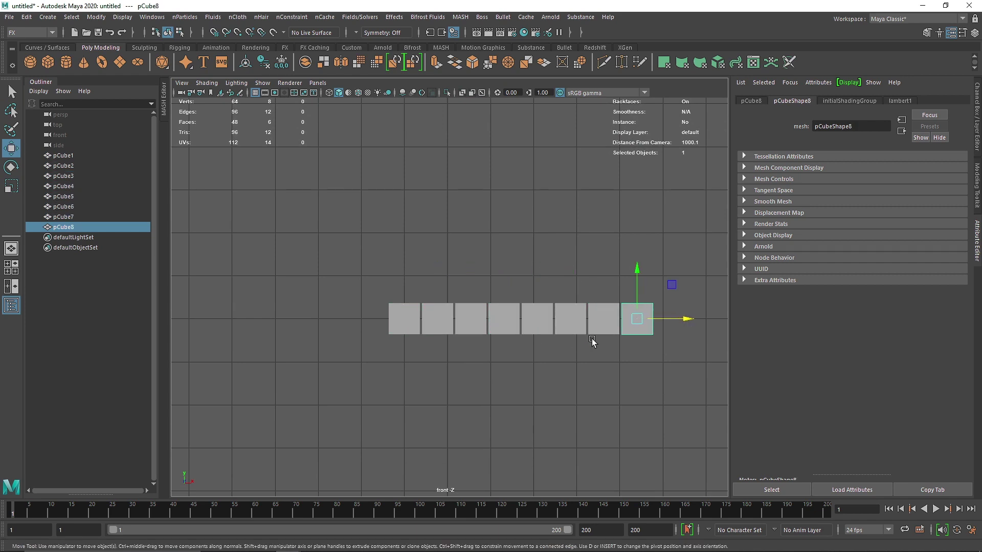
Duplicate the whole row of cubes vertically with small gaps to build a wall four rows high.
{"action": "left_click_drag", "start_coordinate": [314, 243], "coordinate": [713, 395]}
{"action": "left_click_drag", "start_coordinate": [572, 276], "coordinate": [531, 271]}
{"action": "key", "text": "ctrl+d"}
{"action": "key", "text": "ctrl+d"}
{"action": "key", "text": "ctrl+d"}
{"action": "scroll", "coordinate": [572, 293], "scroll_direction": "down", "scroll_amount": 2}
Select the whole wall and, in the side view, duplicate it in depth to make a block four layers thick.
{"action": "left_click_drag", "start_coordinate": [362, 213], "coordinate": [629, 360]}
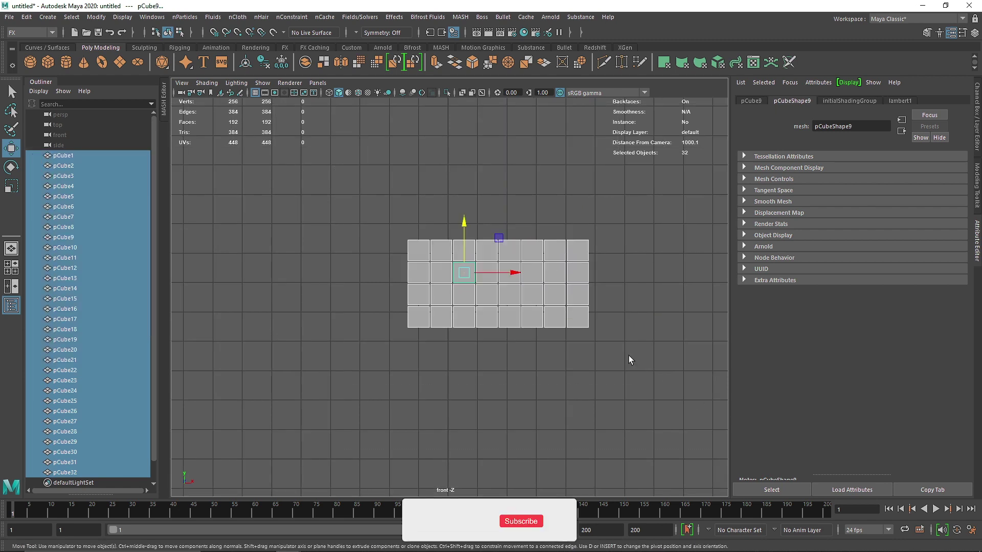
{"action": "key", "text": "space"}
{"action": "key", "text": "space"}
{"action": "key", "text": "ctrl+d"}
{"action": "left_click_drag", "start_coordinate": [404, 182], "coordinate": [417, 185]}
{"action": "key", "text": "shift+d"}
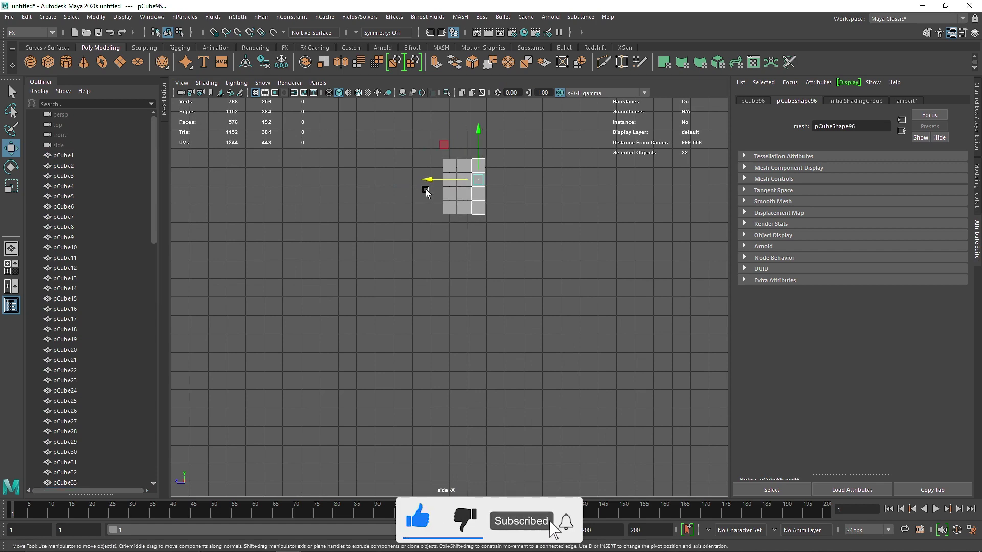
{"action": "key", "text": "shift+d"}
Back in the perspective view, select all the cubes and make them Bullet active rigid bodies.
{"action": "key", "text": "space"}
{"action": "key", "text": "space"}
{"action": "scroll", "coordinate": [520, 212], "scroll_direction": "down", "scroll_amount": 5}
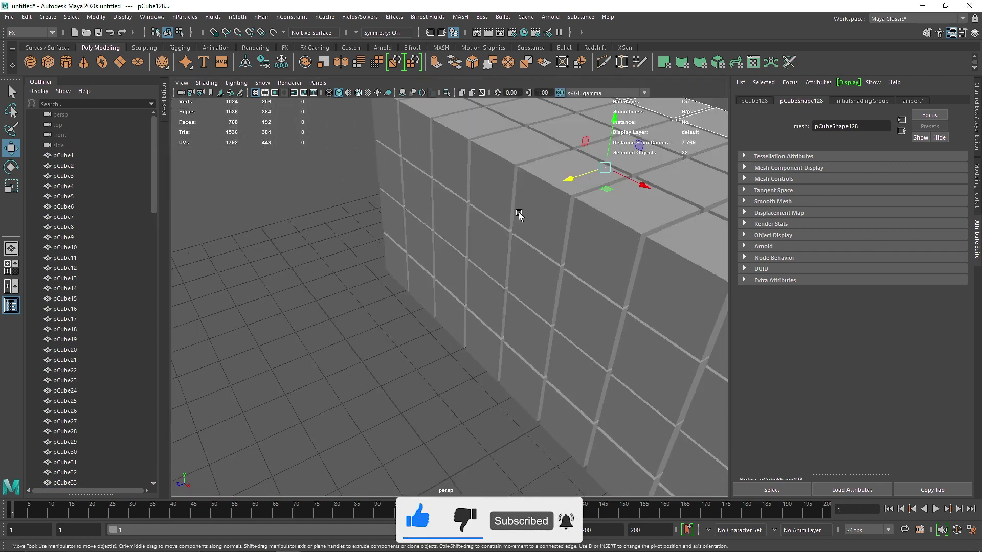
{"action": "scroll", "coordinate": [520, 213], "scroll_direction": "down", "scroll_amount": 6}
{"action": "middle_click_drag", "start_coordinate": [541, 254], "coordinate": [494, 270], "text": "alt"}
{"action": "left_click_drag", "start_coordinate": [459, 337], "coordinate": [438, 307], "text": "alt"}
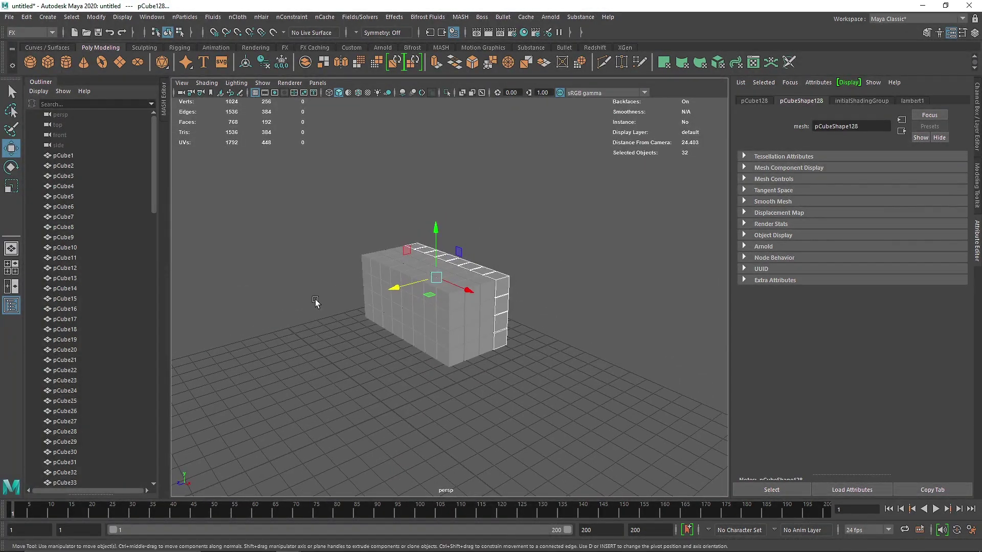
{"action": "left_click_drag", "start_coordinate": [315, 302], "coordinate": [306, 247], "text": "alt"}
{"action": "left_click_drag", "start_coordinate": [298, 157], "coordinate": [445, 327]}
{"action": "left_click", "coordinate": [503, 17]}
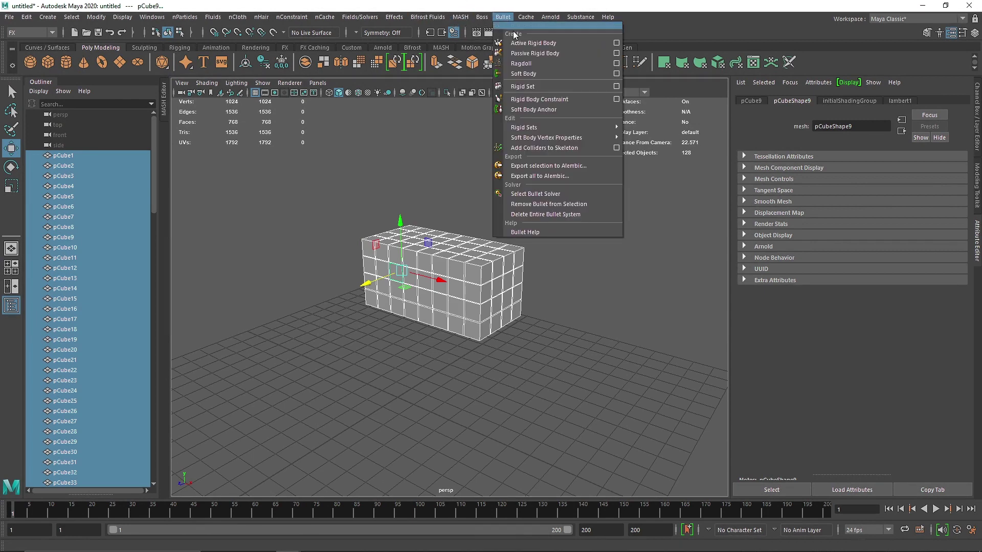
{"action": "left_click", "coordinate": [530, 36]}
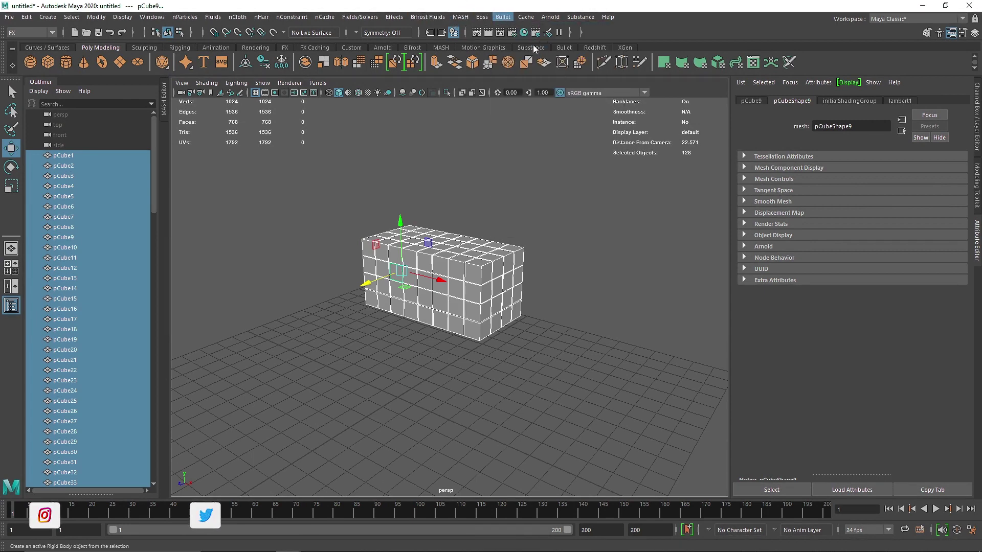
Hide the viewport grid and enable Ground Plane on bulletSolver1.
{"action": "left_click", "coordinate": [340, 250]}
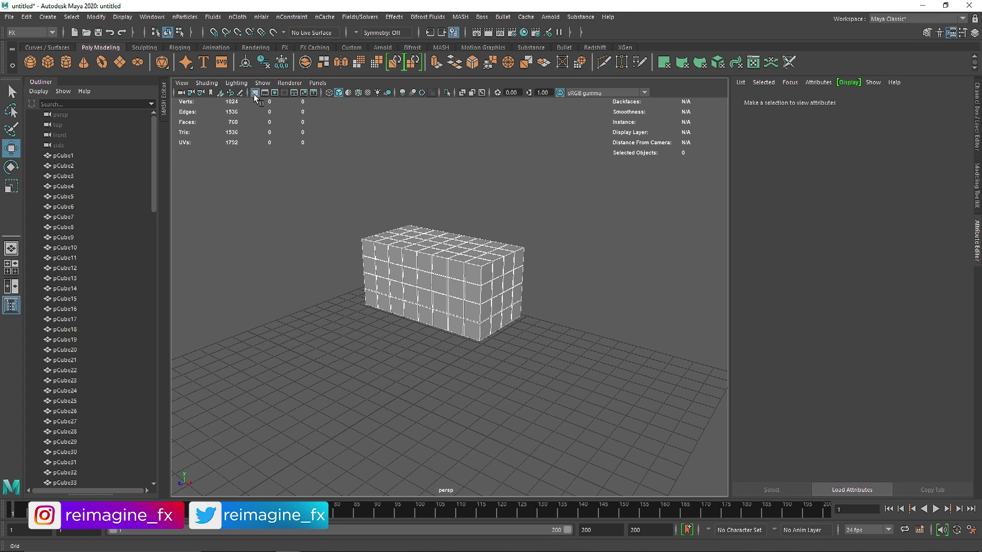
{"action": "scroll", "coordinate": [85, 257], "scroll_direction": "down", "scroll_amount": 20}
{"action": "scroll", "coordinate": [85, 263], "scroll_direction": "down", "scroll_amount": 7}
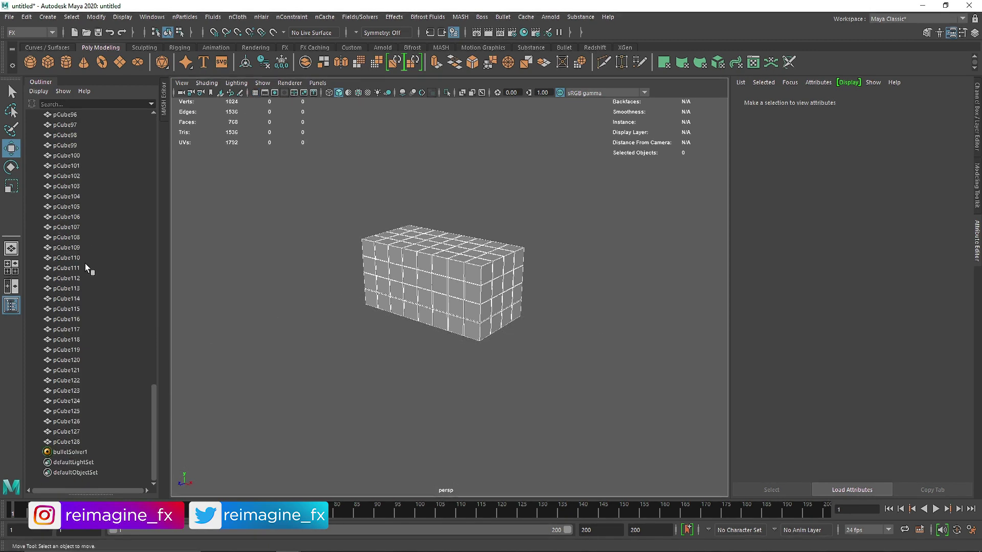
{"action": "left_click", "coordinate": [72, 452]}
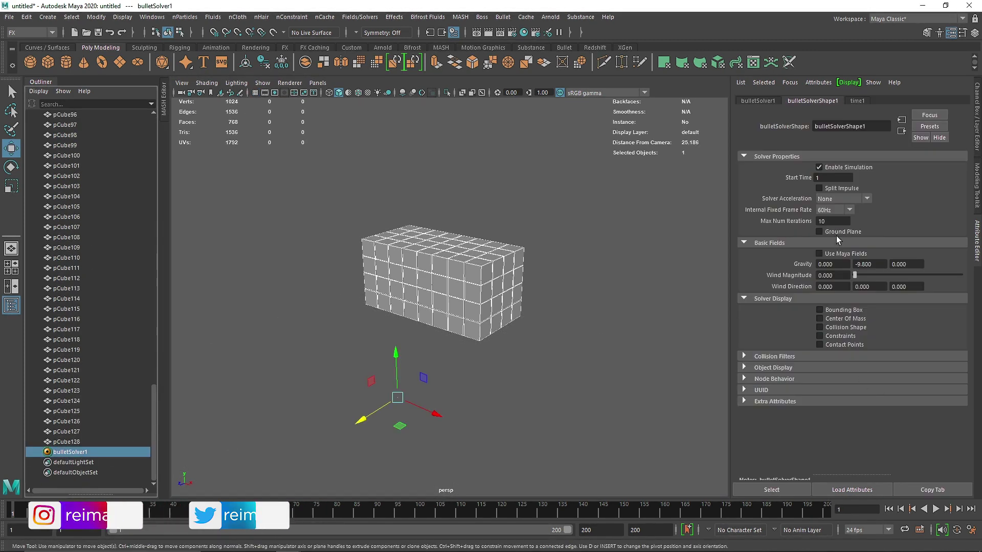
{"action": "left_click", "coordinate": [820, 231]}
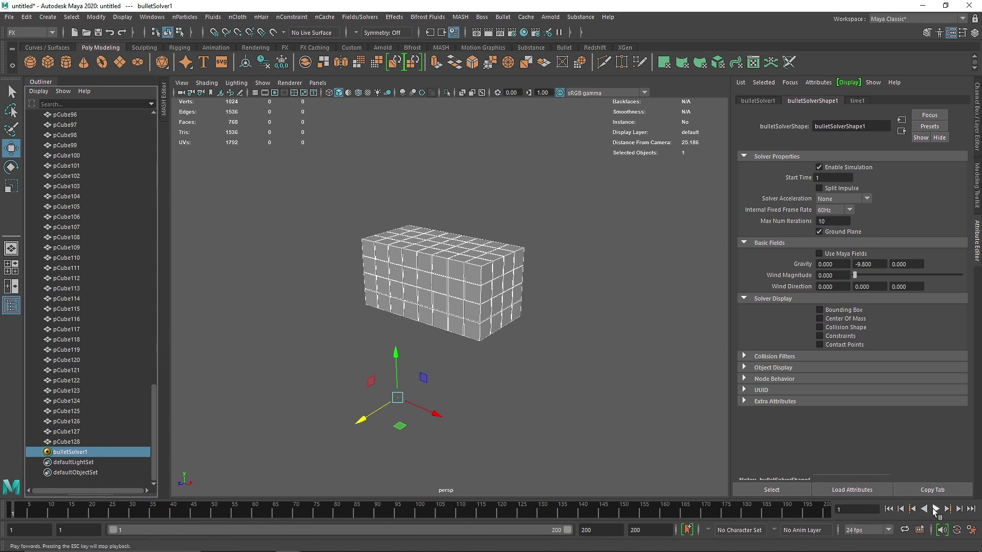
Play the simulation to watch the cubes fall onto the ground plane, and return to the first frame.
{"action": "left_click", "coordinate": [936, 509]}
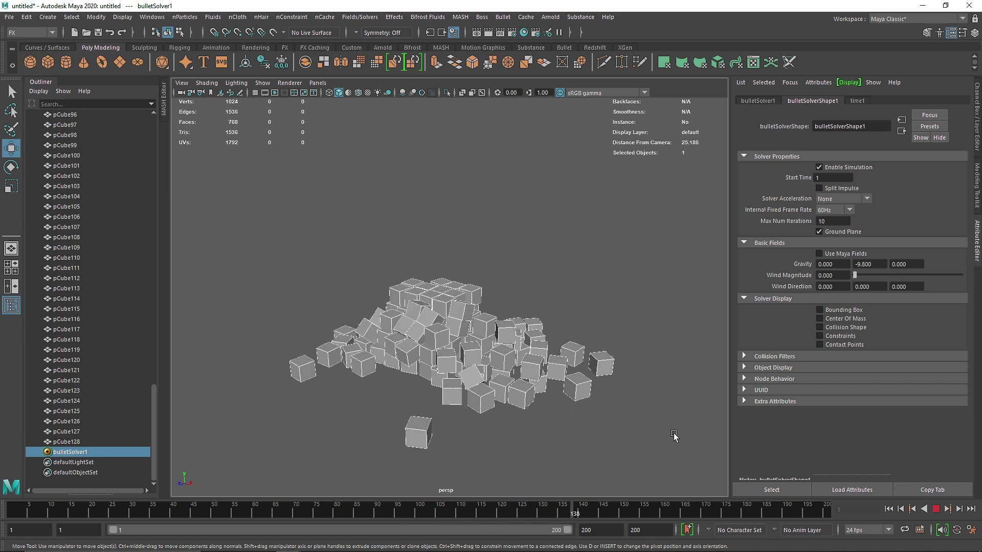
{"action": "left_click", "coordinate": [937, 510]}
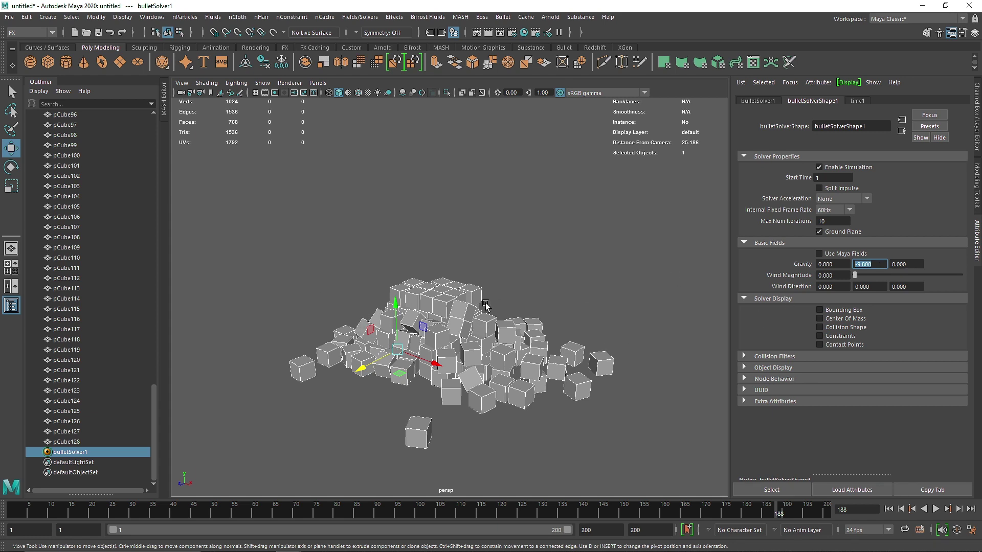
{"action": "left_click", "coordinate": [360, 16]}
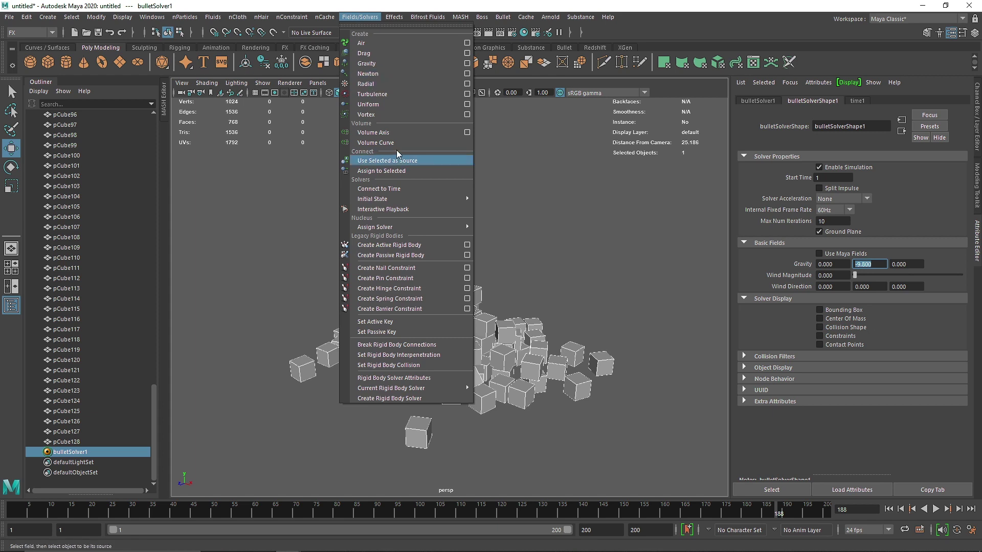
{"action": "left_click", "coordinate": [889, 509]}
{"action": "left_click", "coordinate": [888, 510]}
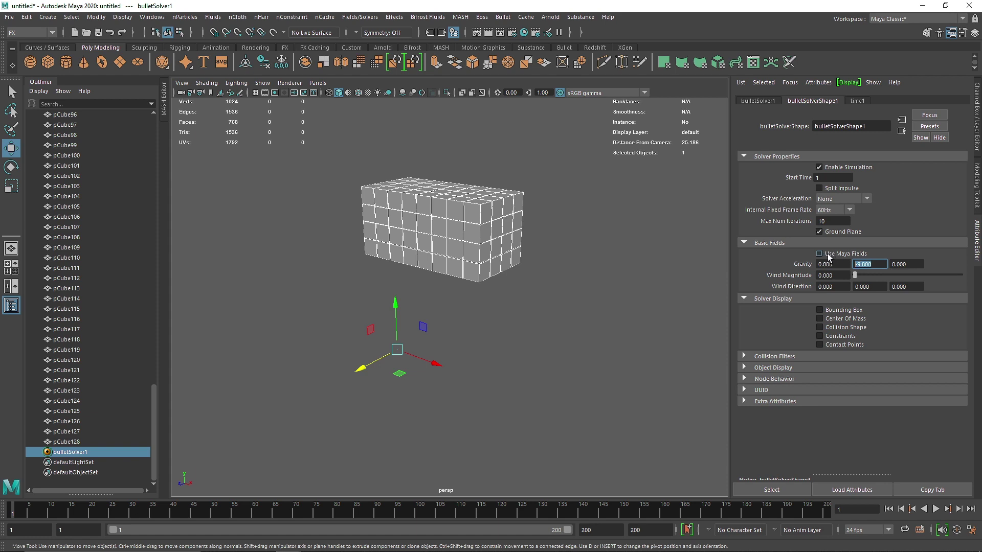
Enable Use Maya Fields on the Bullet solver and play the simulation without any field to check the effect.
{"action": "left_click", "coordinate": [820, 254]}
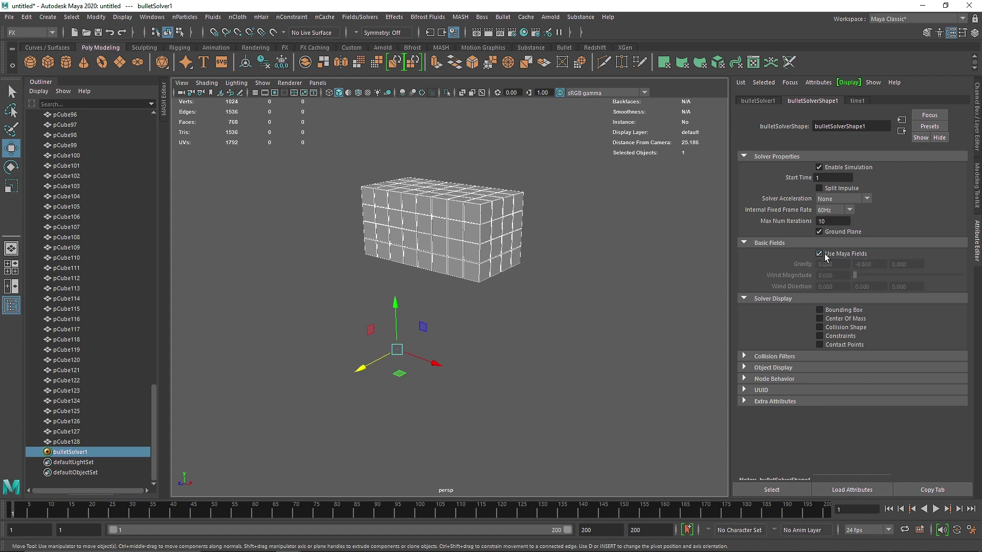
{"action": "left_click", "coordinate": [936, 509]}
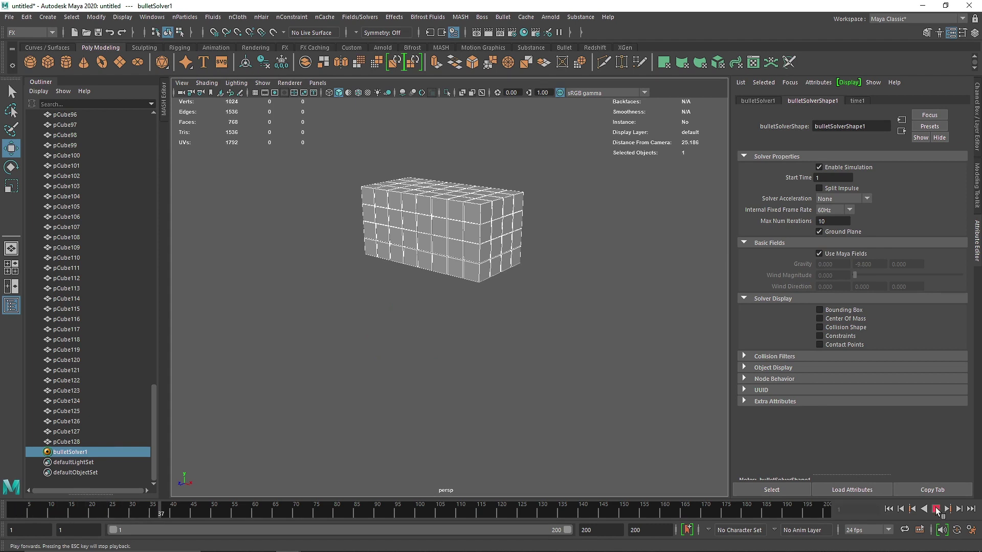
{"action": "left_click", "coordinate": [936, 509]}
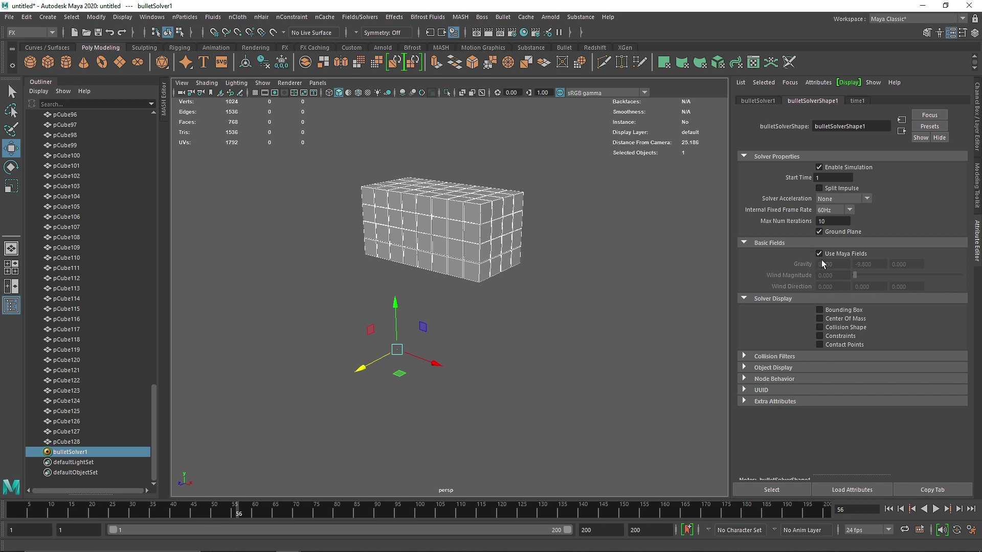
{"action": "left_click", "coordinate": [365, 18]}
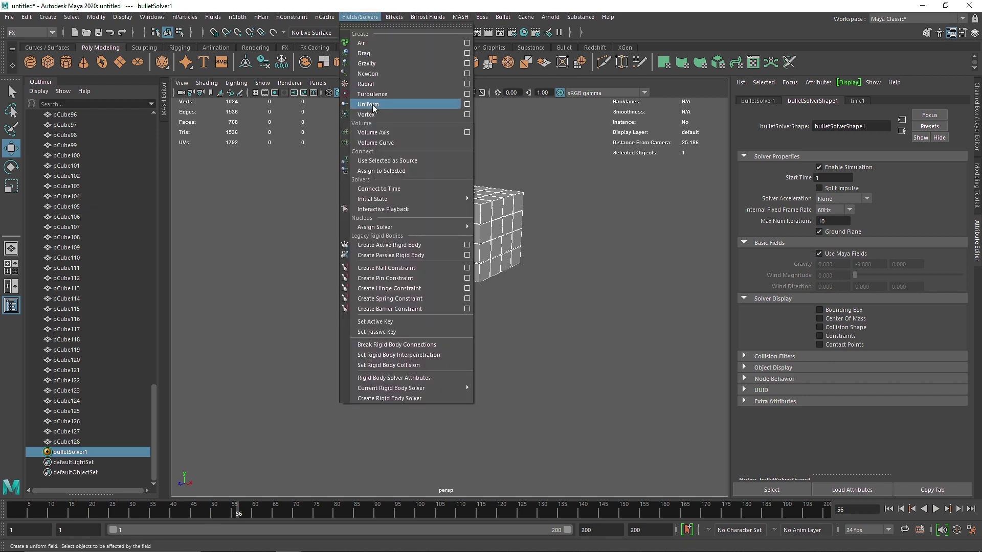
{"action": "left_click", "coordinate": [883, 235]}
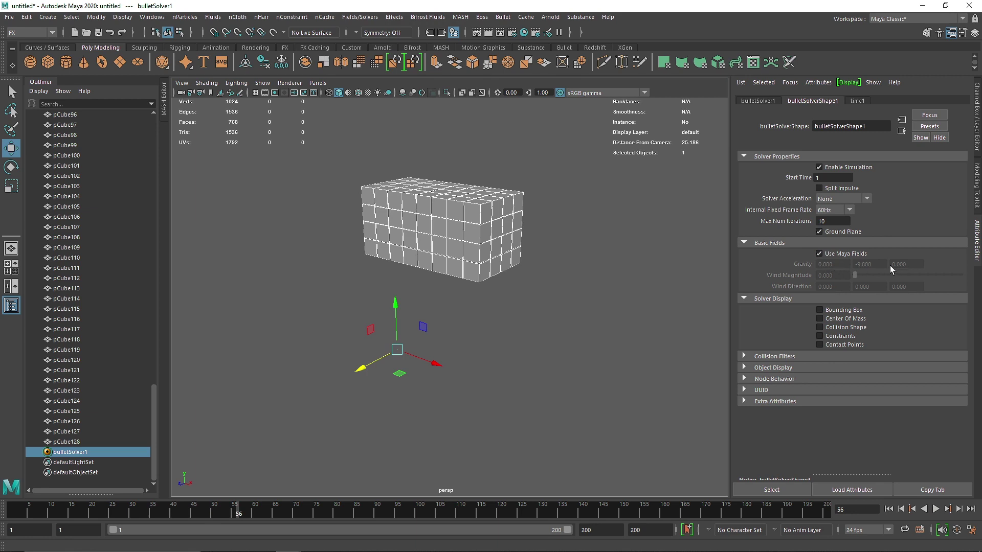
Add a Gravity field that affects all the cubes in the block.
{"action": "left_click_drag", "start_coordinate": [295, 125], "coordinate": [541, 266]}
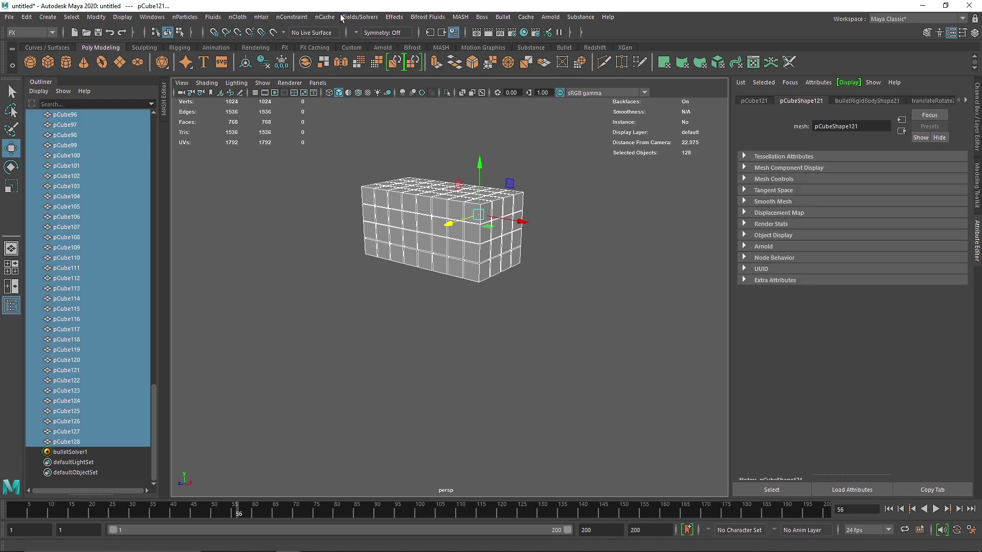
{"action": "left_click", "coordinate": [358, 17]}
{"action": "left_click", "coordinate": [374, 63]}
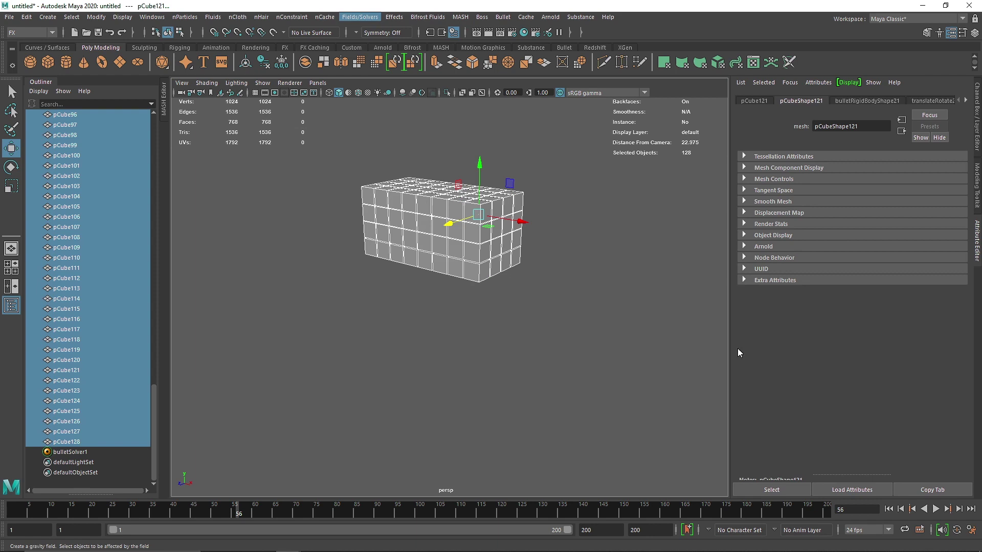
Play the simulation to test the gravity field on the cubes, and rewind to frame 1.
{"action": "left_click", "coordinate": [937, 510]}
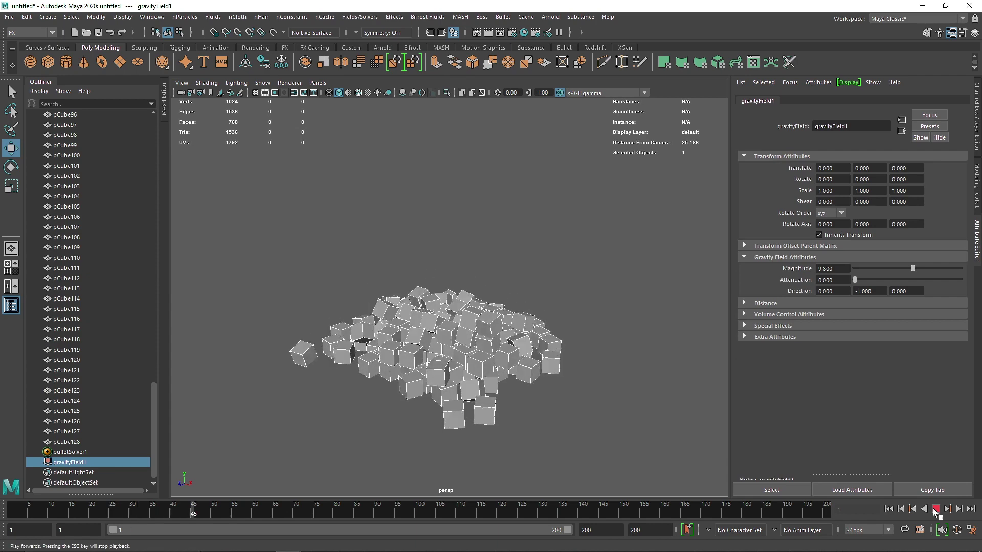
{"action": "left_click", "coordinate": [936, 509]}
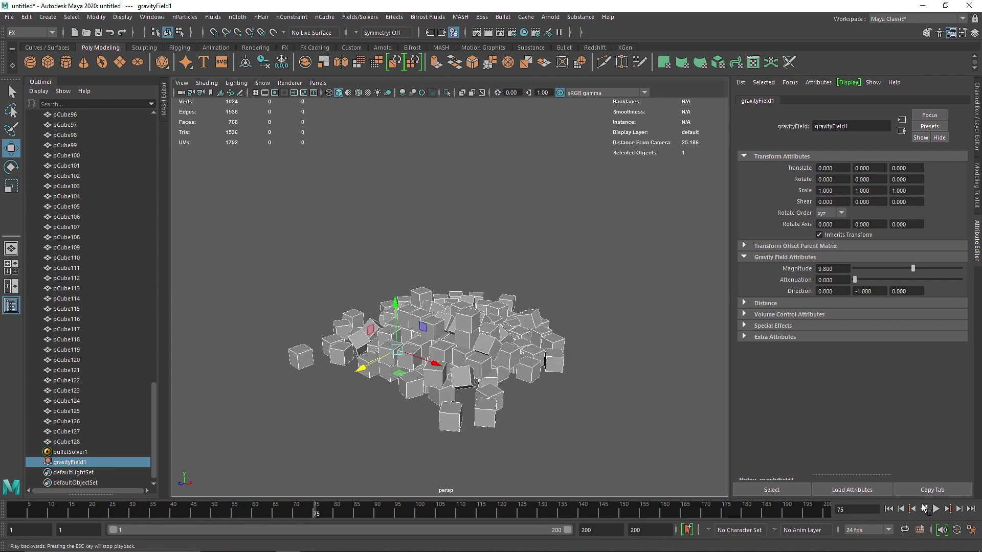
{"action": "left_click", "coordinate": [889, 510]}
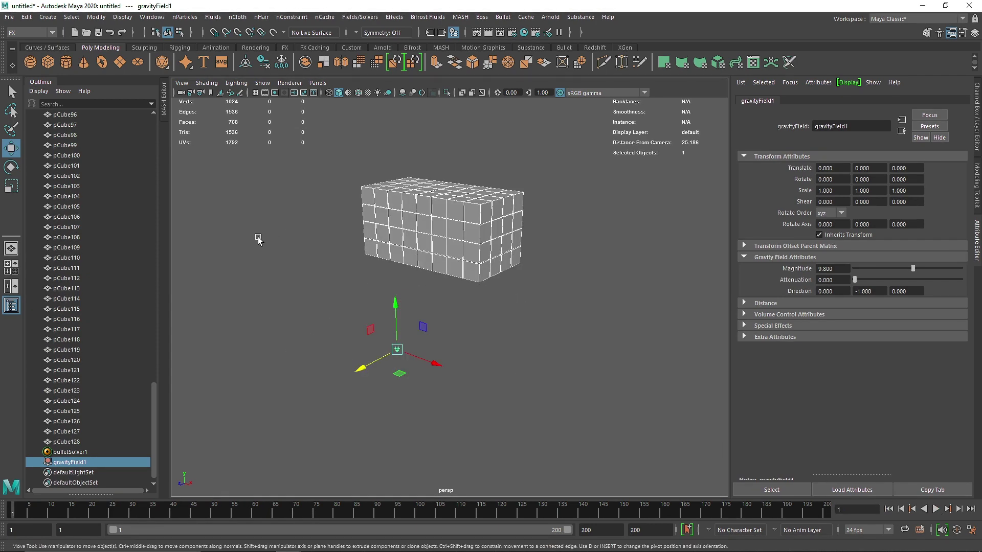
Add a Vortex field that affects all the cubes in the block and play the simulation to test it.
{"action": "left_click_drag", "start_coordinate": [292, 234], "coordinate": [441, 165]}
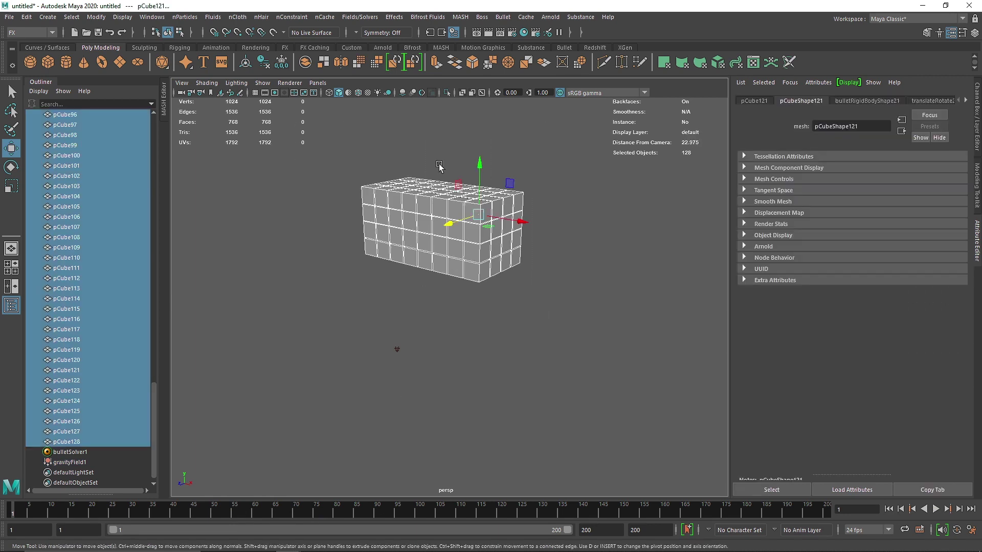
{"action": "left_click", "coordinate": [347, 16]}
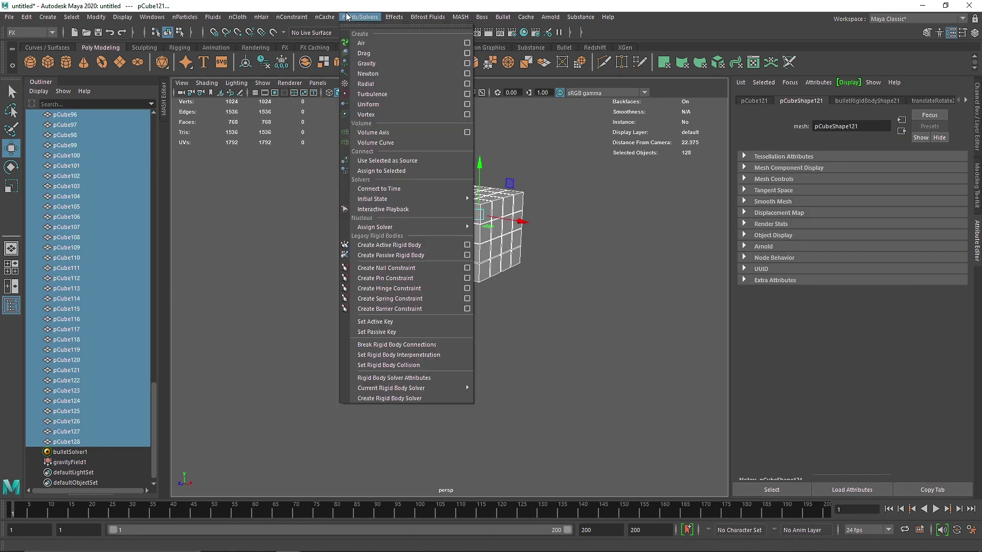
{"action": "left_click", "coordinate": [374, 114]}
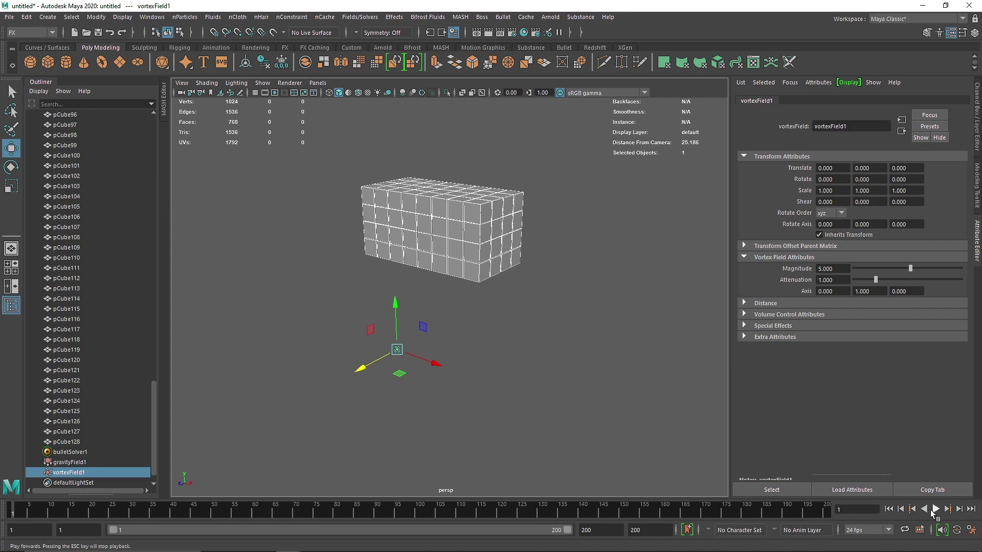
{"action": "left_click", "coordinate": [936, 509]}
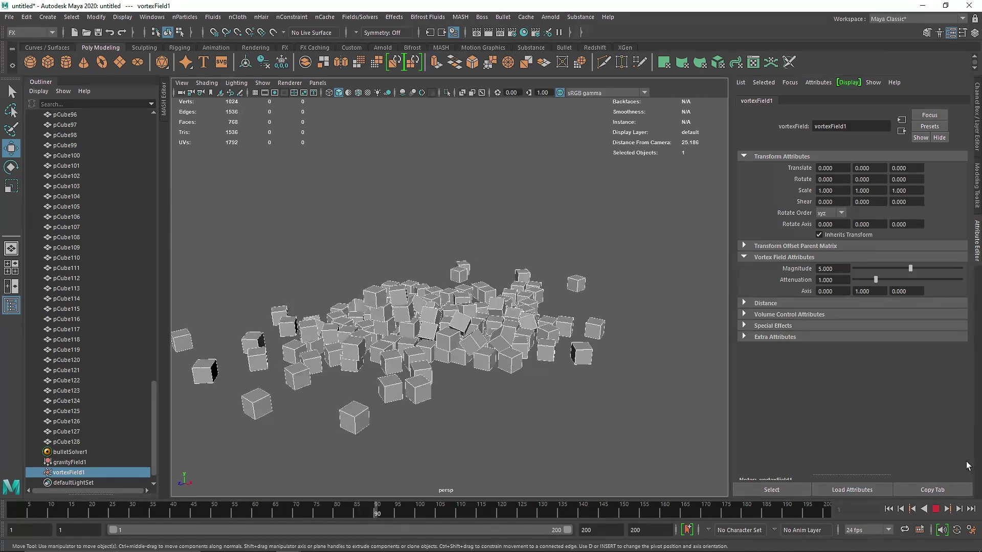
{"action": "key", "text": "Escape"}
Delete the gravity field, play the simulation with only the vortex field, and rewind to frame 1.
{"action": "left_click", "coordinate": [70, 462]}
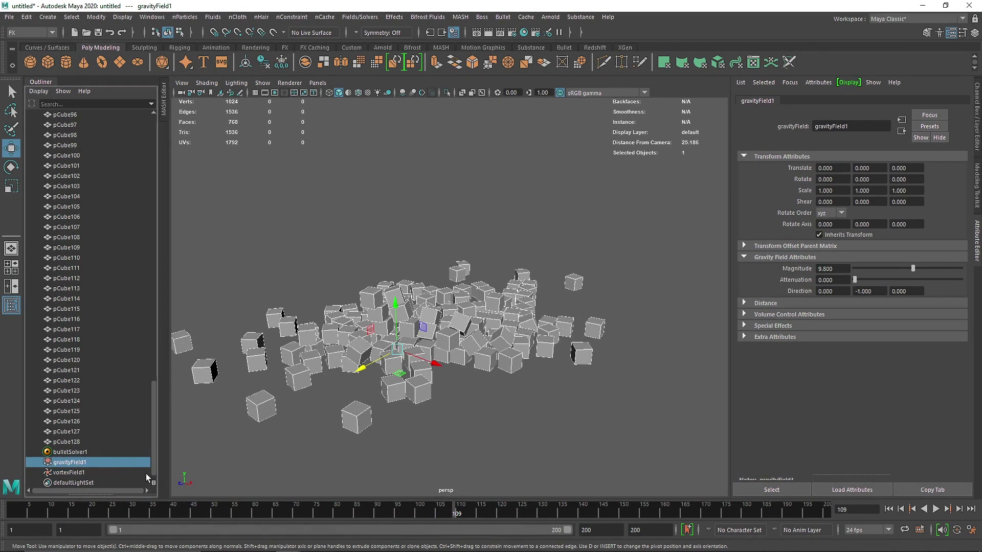
{"action": "key", "text": "Delete"}
{"action": "left_click", "coordinate": [891, 508]}
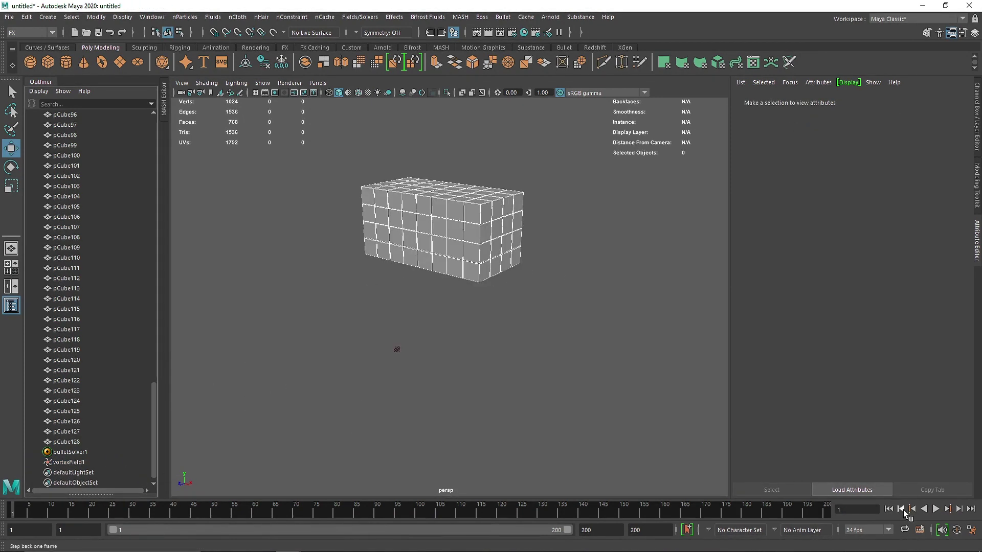
{"action": "left_click", "coordinate": [936, 511]}
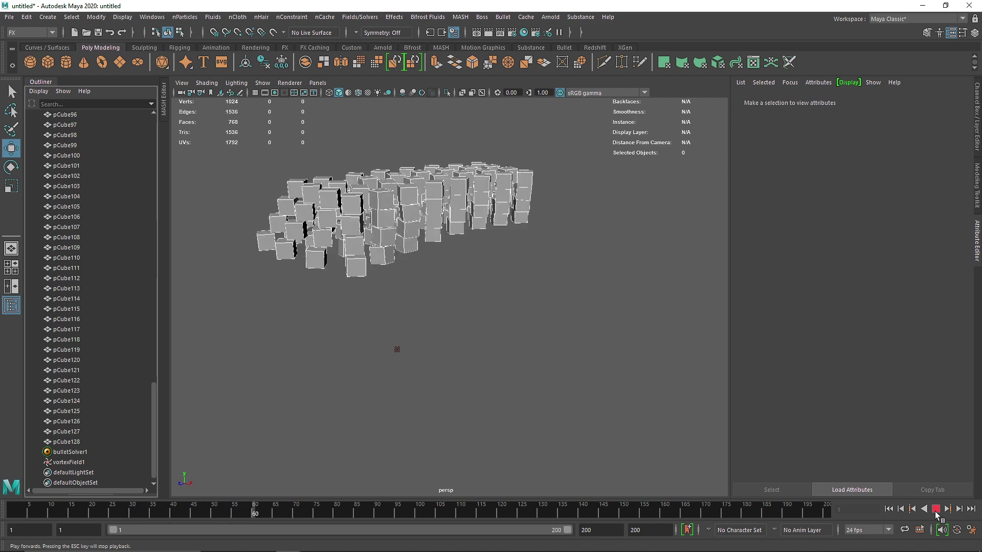
{"action": "left_click", "coordinate": [936, 510]}
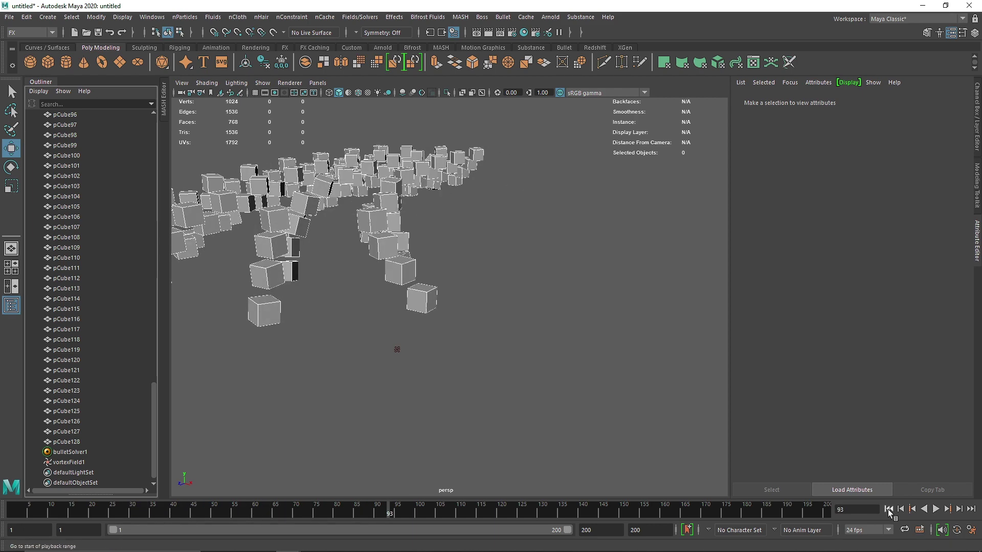
{"action": "left_click", "coordinate": [888, 508]}
Add a Newton field that affects all the cubes in the block.
{"action": "left_click_drag", "start_coordinate": [317, 139], "coordinate": [606, 303]}
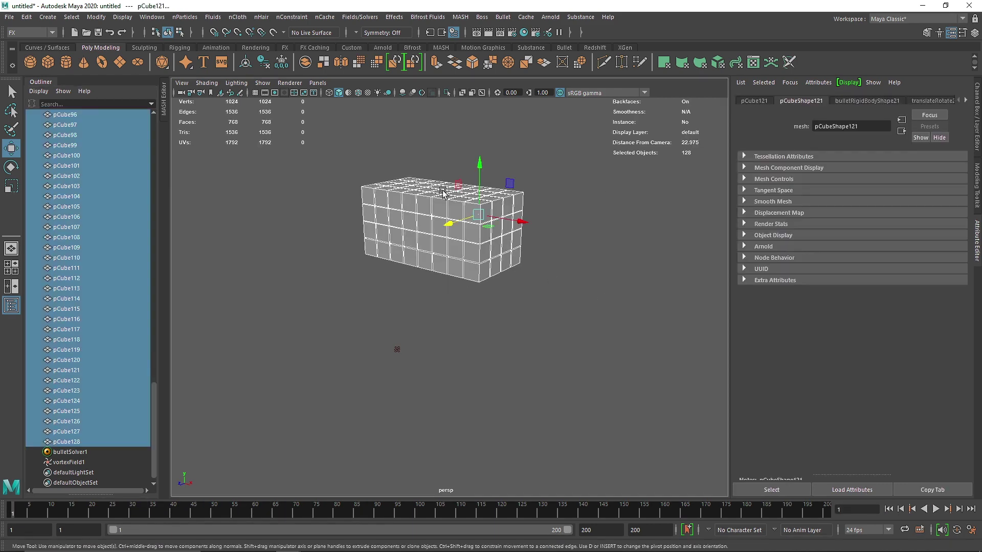
{"action": "left_click", "coordinate": [395, 18]}
{"action": "mouse_move", "coordinate": [362, 19]}
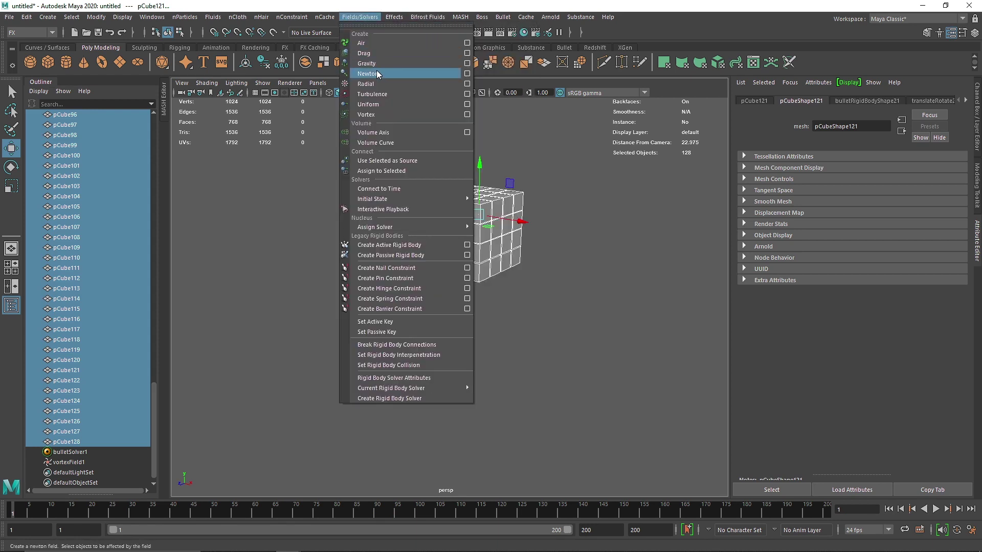
{"action": "left_click", "coordinate": [376, 71]}
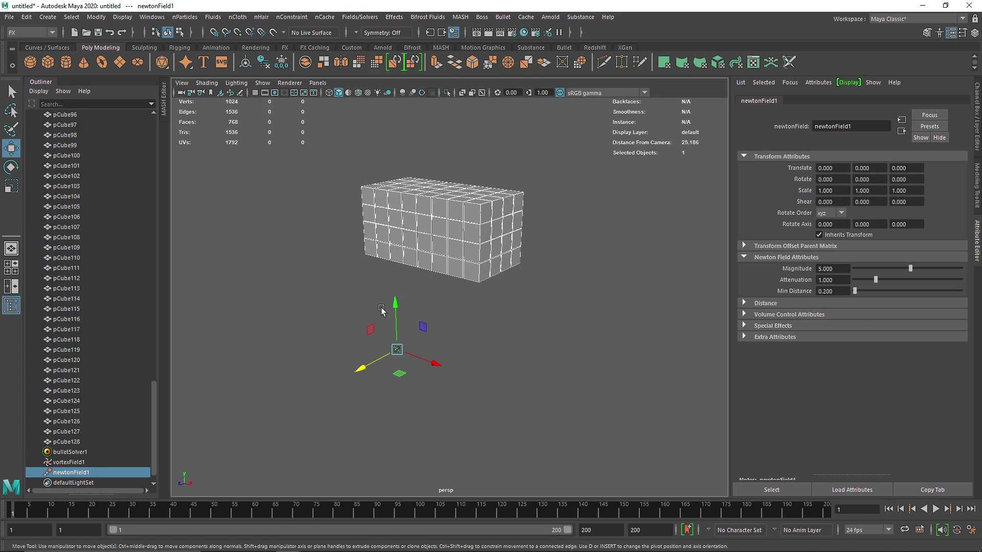
In the front view, move the Newton field above the cube block to about 1.93 in X and 9.146 in Y.
{"action": "key", "text": "space"}
{"action": "key", "text": "space"}
{"action": "left_click_drag", "start_coordinate": [402, 376], "coordinate": [485, 516]}
{"action": "left_click_drag", "start_coordinate": [446, 461], "coordinate": [484, 381]}
{"action": "left_click", "coordinate": [540, 385]}
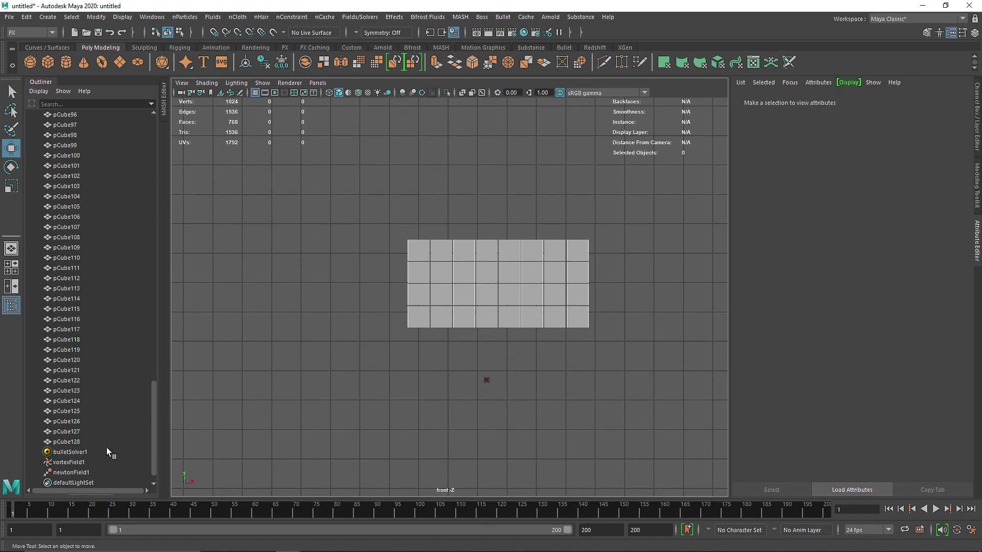
{"action": "left_click", "coordinate": [71, 472]}
{"action": "left_click_drag", "start_coordinate": [485, 340], "coordinate": [495, 145]}
{"action": "key", "text": "space"}
{"action": "key", "text": "space"}
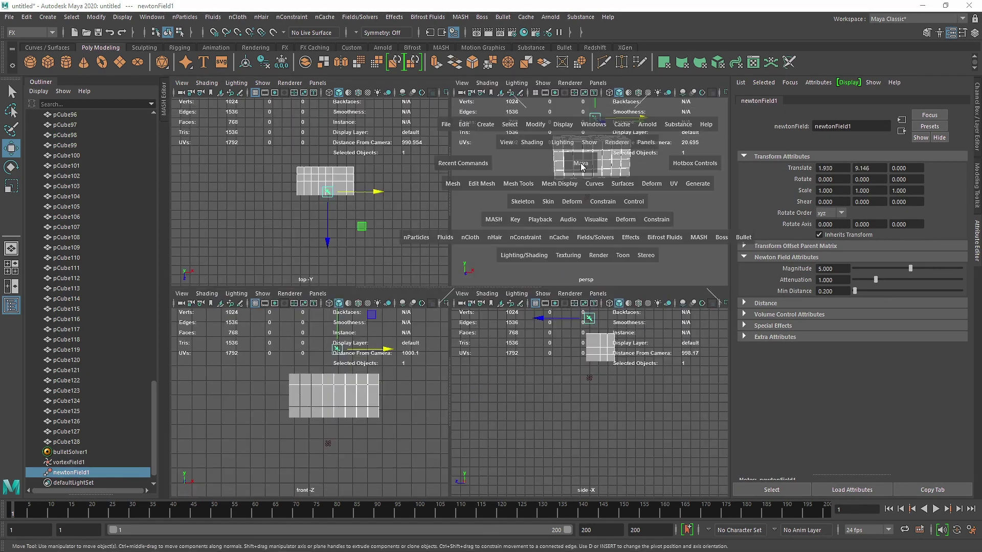
Play the simulation to test the Newton field's pull on the cubes, and return to the first frame.
{"action": "left_click_drag", "start_coordinate": [537, 220], "coordinate": [528, 268], "text": "alt"}
{"action": "left_click", "coordinate": [937, 507]}
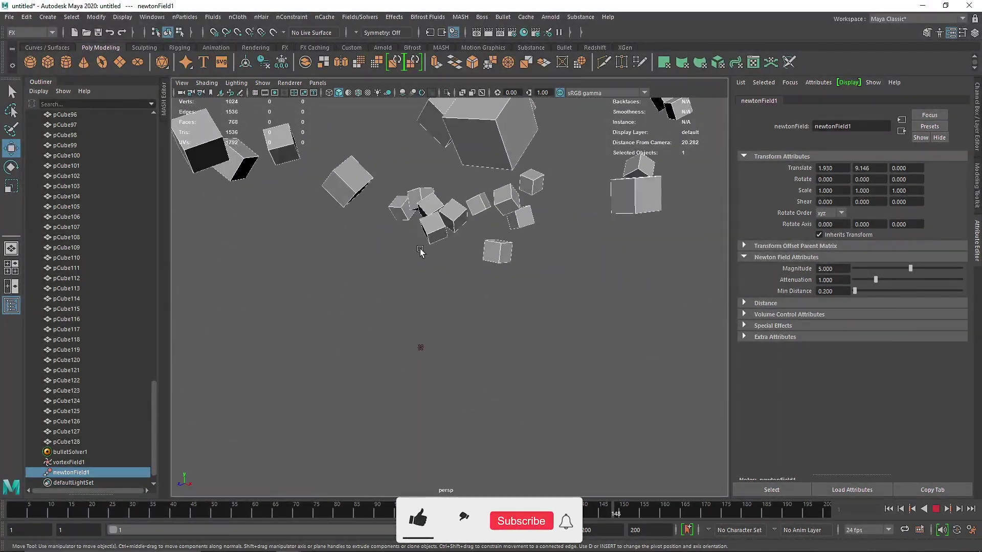
{"action": "left_click_drag", "start_coordinate": [421, 252], "coordinate": [460, 252], "text": "alt"}
{"action": "scroll", "coordinate": [494, 264], "scroll_direction": "down", "scroll_amount": 10}
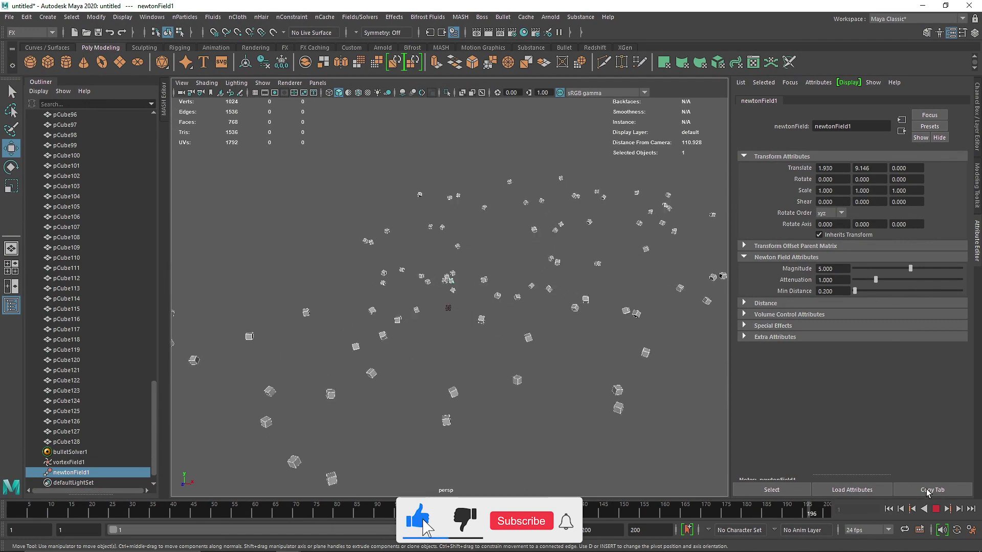
{"action": "left_click", "coordinate": [936, 510]}
{"action": "scroll", "coordinate": [495, 334], "scroll_direction": "up", "scroll_amount": 13}
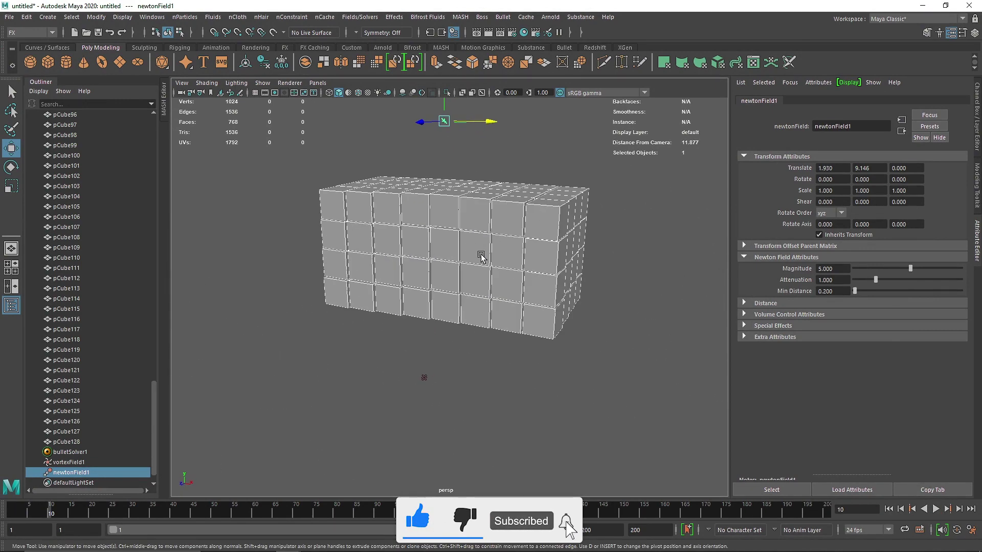
{"action": "left_click", "coordinate": [589, 298]}
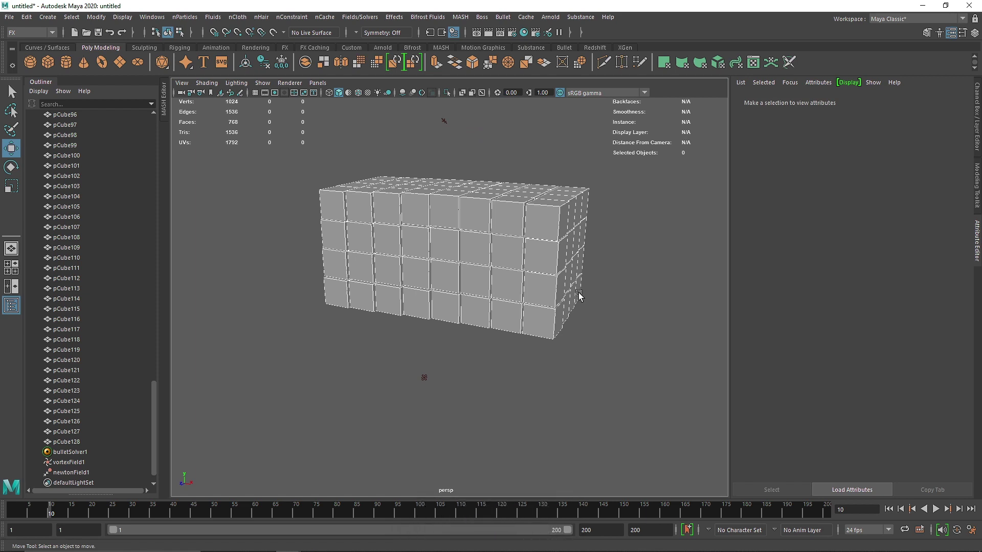
{"action": "scroll", "coordinate": [577, 293], "scroll_direction": "down", "scroll_amount": 3}
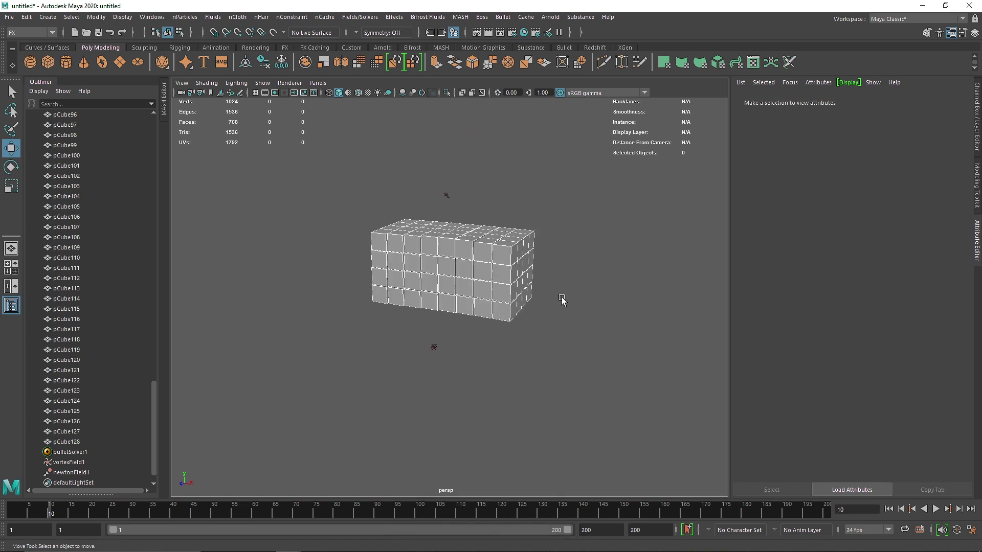
{"action": "left_click_drag", "start_coordinate": [517, 294], "coordinate": [319, 238], "text": "alt"}
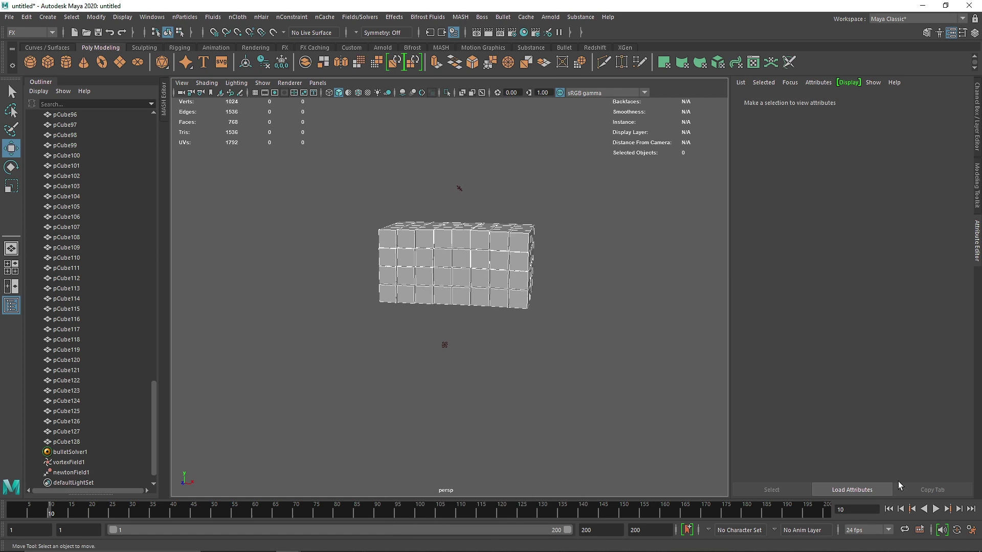
{"action": "left_click", "coordinate": [890, 510]}
Add a Drag field that affects all the cubes in the block.
{"action": "left_click_drag", "start_coordinate": [355, 210], "coordinate": [592, 321]}
{"action": "left_click", "coordinate": [359, 17]}
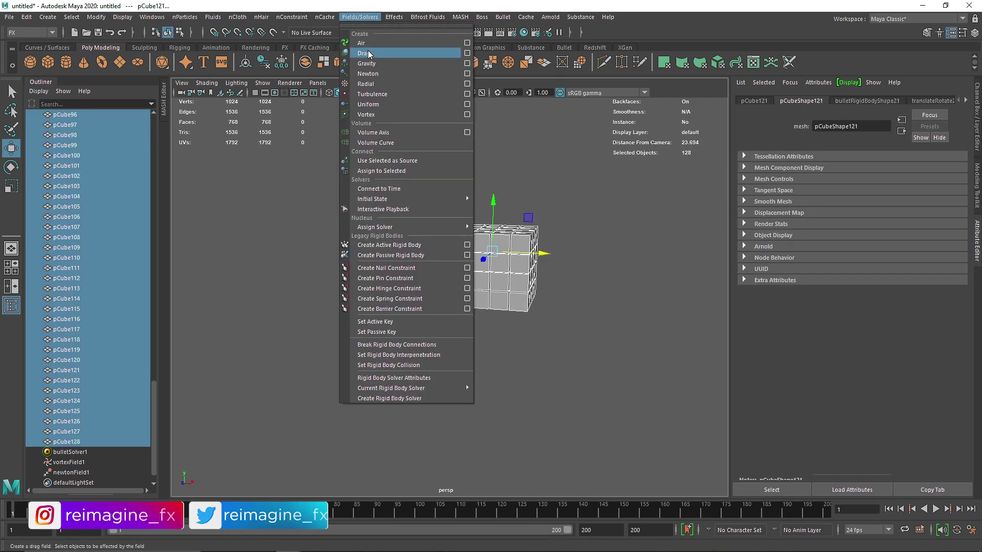
{"action": "left_click", "coordinate": [373, 59]}
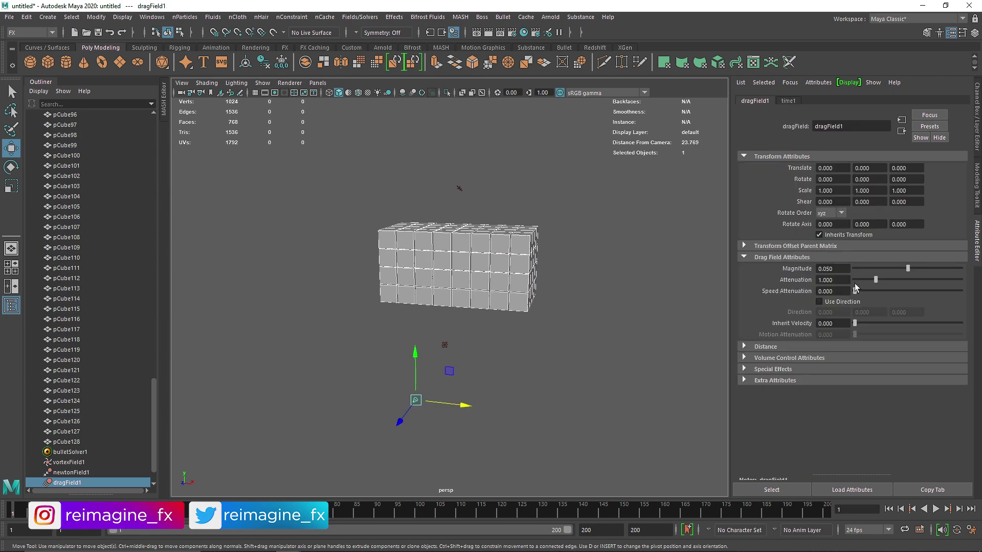
Play the simulation and set the drag field's magnitude to 15 while it runs.
{"action": "left_click", "coordinate": [936, 509]}
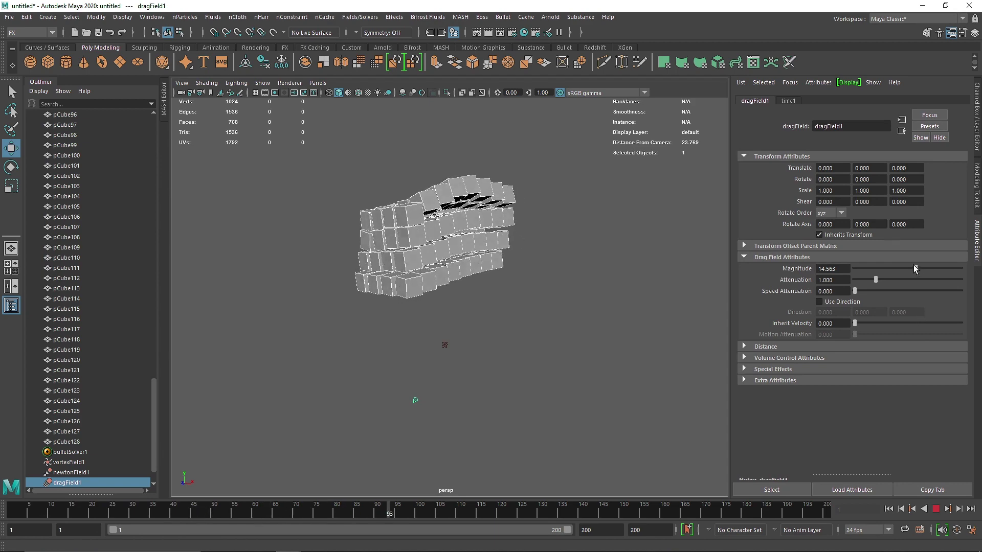
{"action": "left_click_drag", "start_coordinate": [915, 266], "coordinate": [911, 266]}
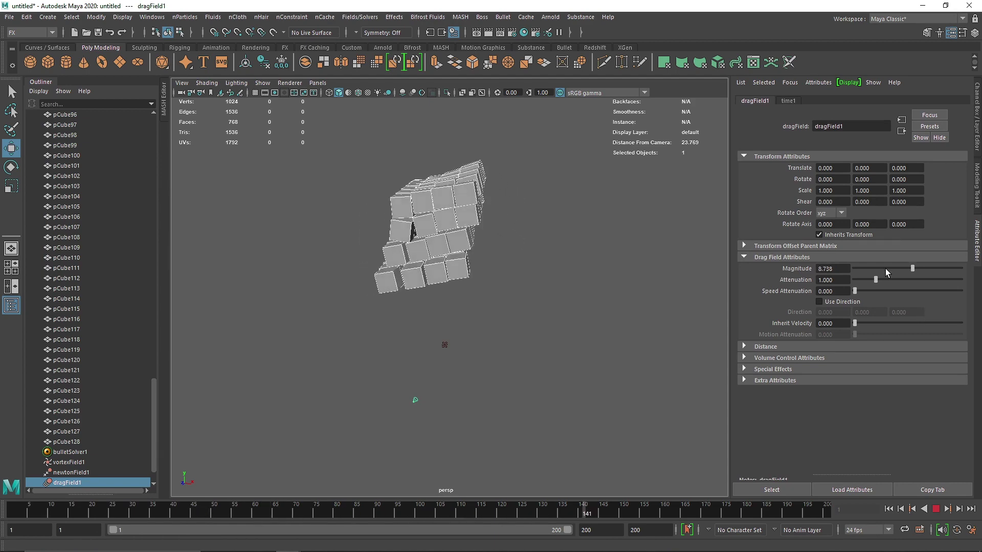
{"action": "double_click", "coordinate": [841, 269]}
{"action": "type", "text": "15"}
{"action": "key", "text": "Return"}
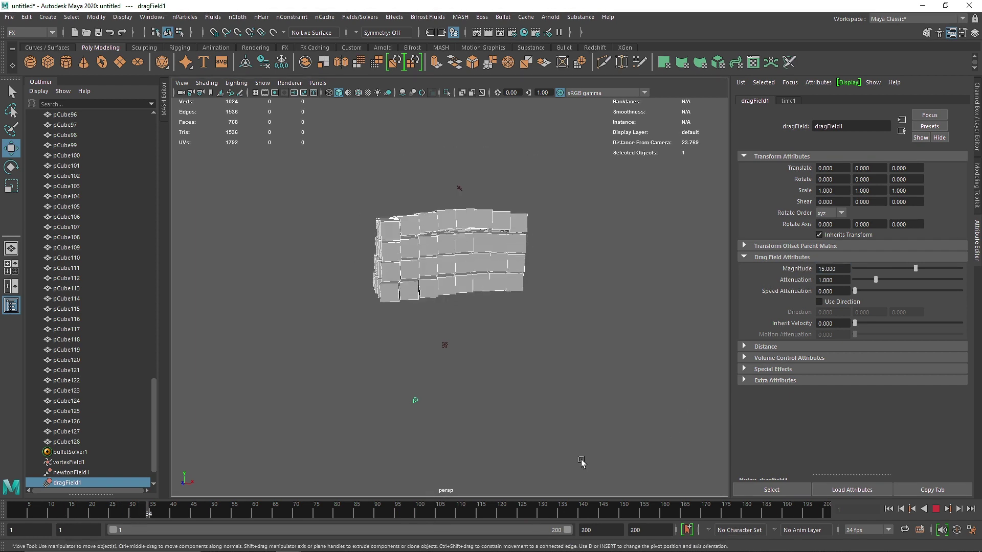
Delete the vortex field and return to the first frame.
{"action": "left_click", "coordinate": [109, 482]}
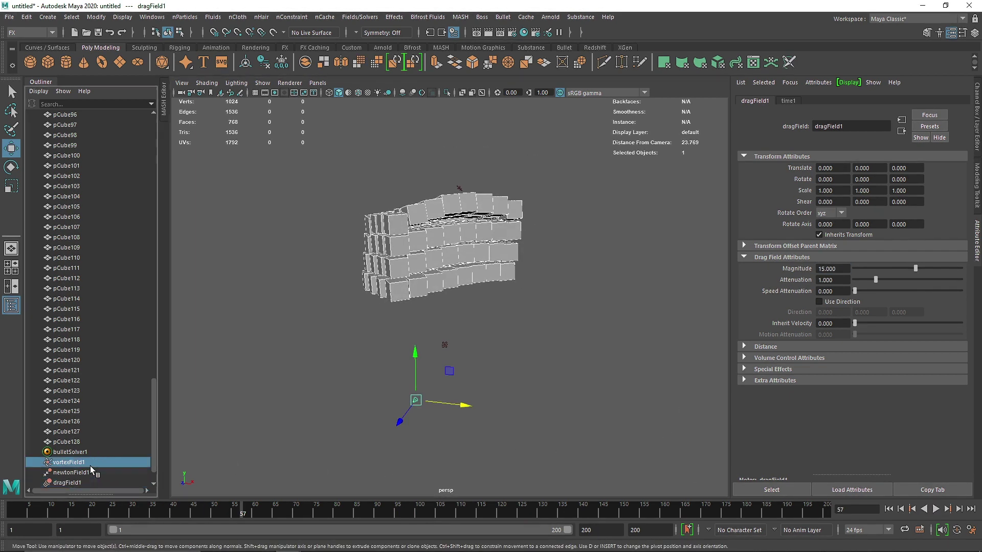
{"action": "left_click", "coordinate": [90, 464]}
{"action": "key", "text": "Delete"}
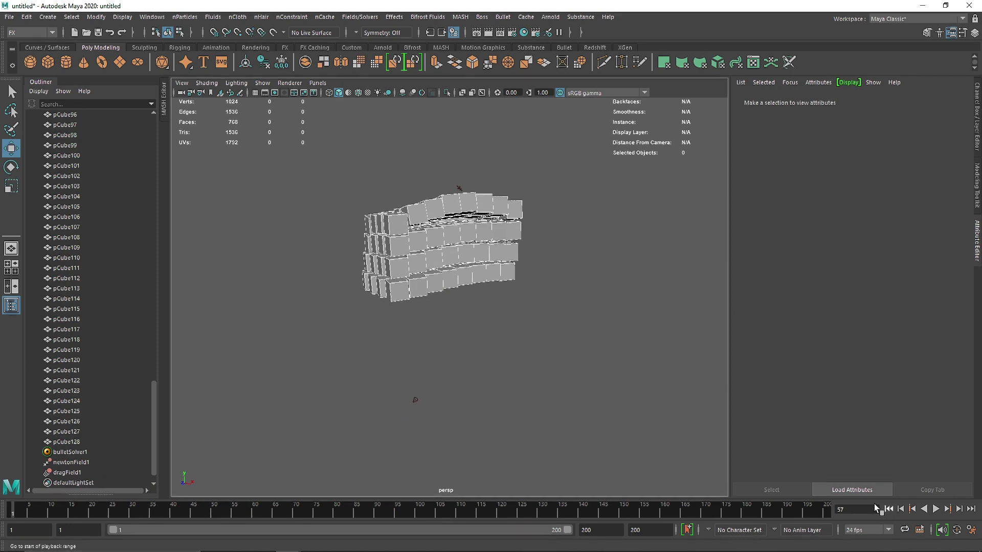
{"action": "left_click", "coordinate": [889, 509]}
Add a Turbulence field to all the cubes and set its magnitude to 15.
{"action": "left_click_drag", "start_coordinate": [583, 328], "coordinate": [249, 221]}
{"action": "left_click", "coordinate": [360, 17]}
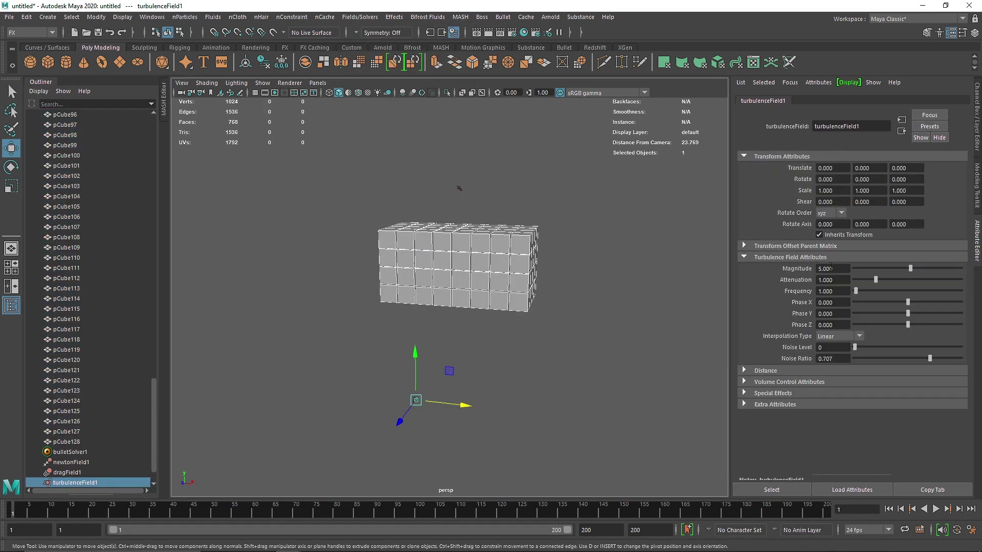
{"action": "type", "text": "15"}
{"action": "key", "text": "Return"}
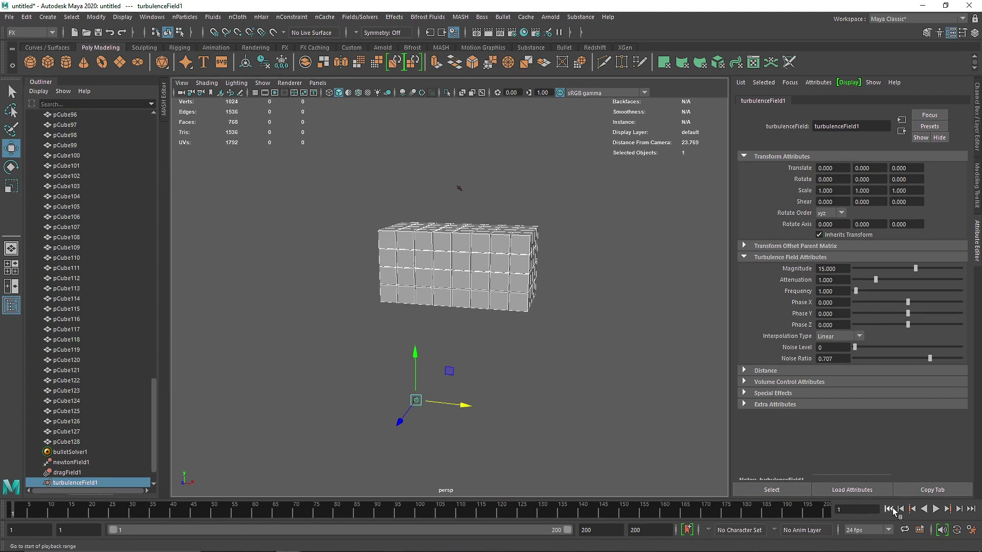
Play the simulation to check the turbulence, set its magnitude to 25, and restart from the first frame.
{"action": "left_click", "coordinate": [935, 509]}
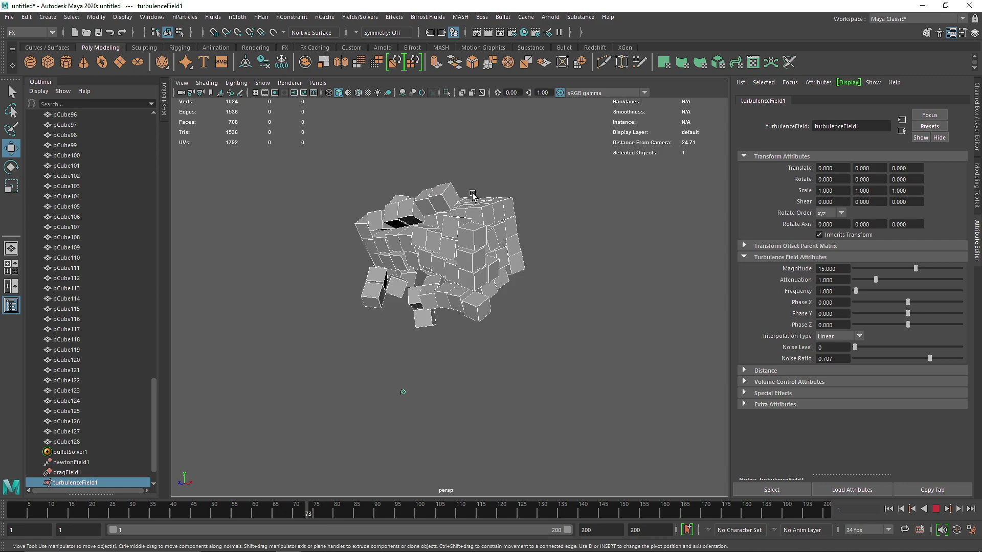
{"action": "right_click_drag", "start_coordinate": [473, 195], "coordinate": [501, 211], "text": "alt"}
{"action": "middle_click_drag", "start_coordinate": [500, 211], "coordinate": [523, 249], "text": "alt"}
{"action": "right_click_drag", "start_coordinate": [523, 249], "coordinate": [539, 258], "text": "alt"}
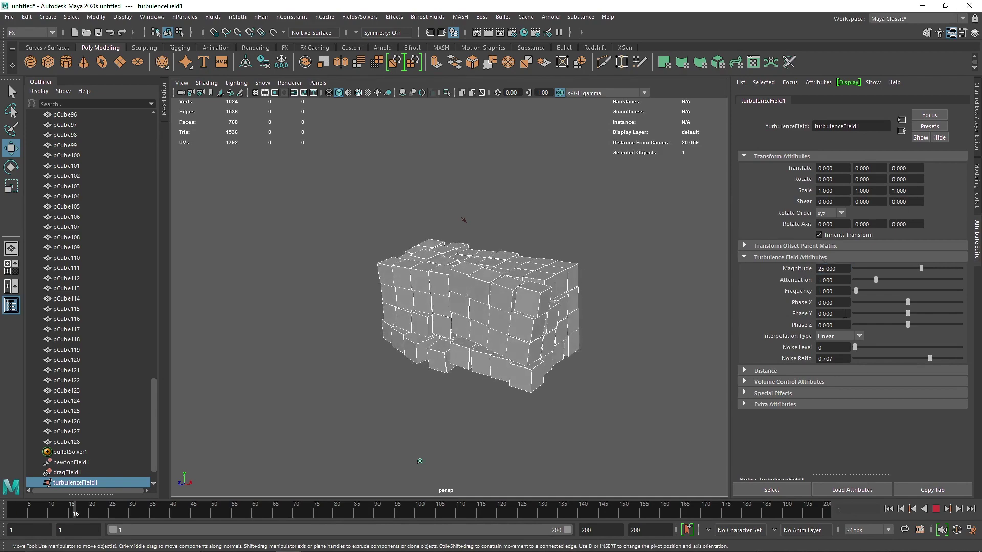
{"action": "left_click", "coordinate": [889, 511]}
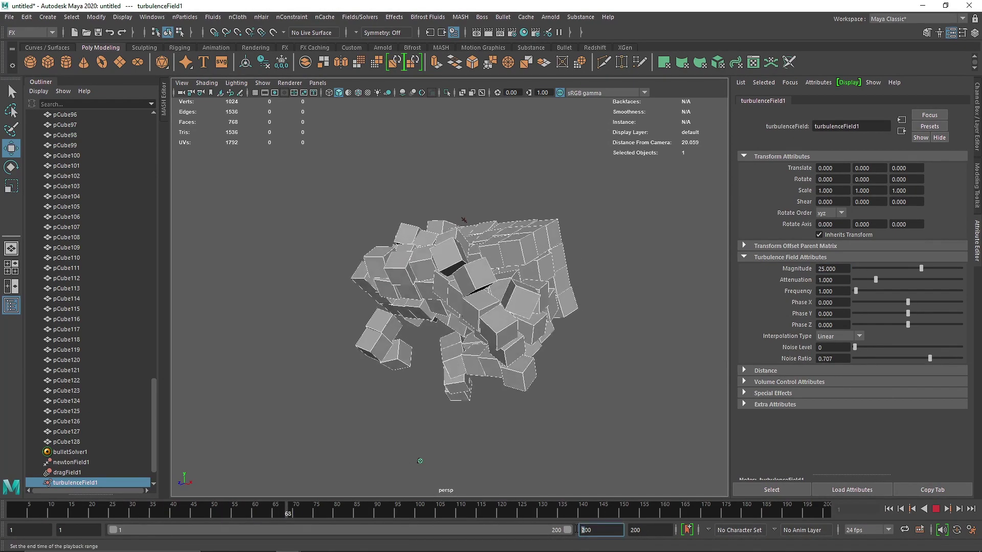
Extend the playback range end to frame 400 and watch the longer turbulence simulation, stopping at about frame 287.
{"action": "key", "text": "Return"}
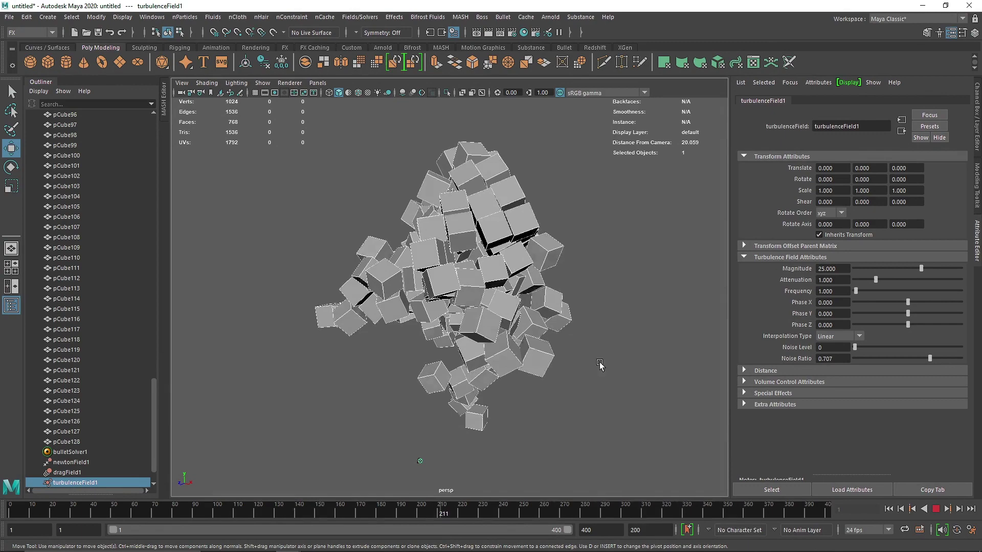
{"action": "left_click_drag", "start_coordinate": [592, 348], "coordinate": [631, 354], "text": "alt"}
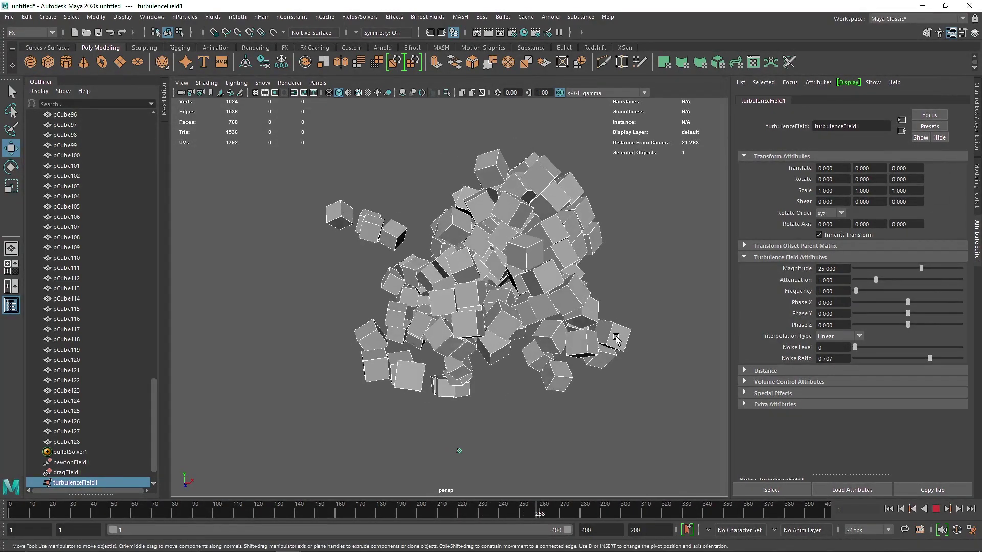
{"action": "left_click", "coordinate": [936, 509]}
{"action": "left_click_drag", "start_coordinate": [588, 313], "coordinate": [525, 280], "text": "alt"}
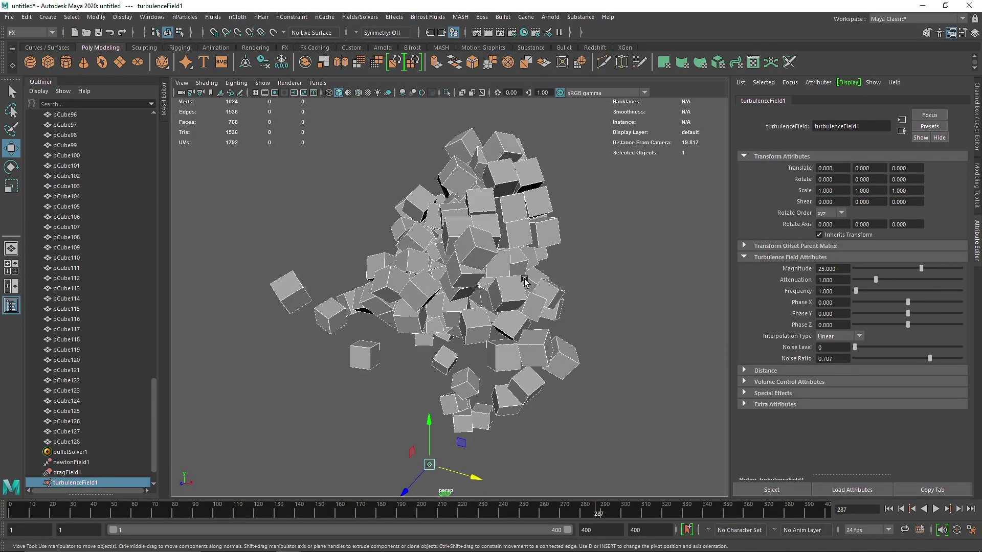
{"action": "scroll", "coordinate": [524, 280], "scroll_direction": "down", "scroll_amount": 4}
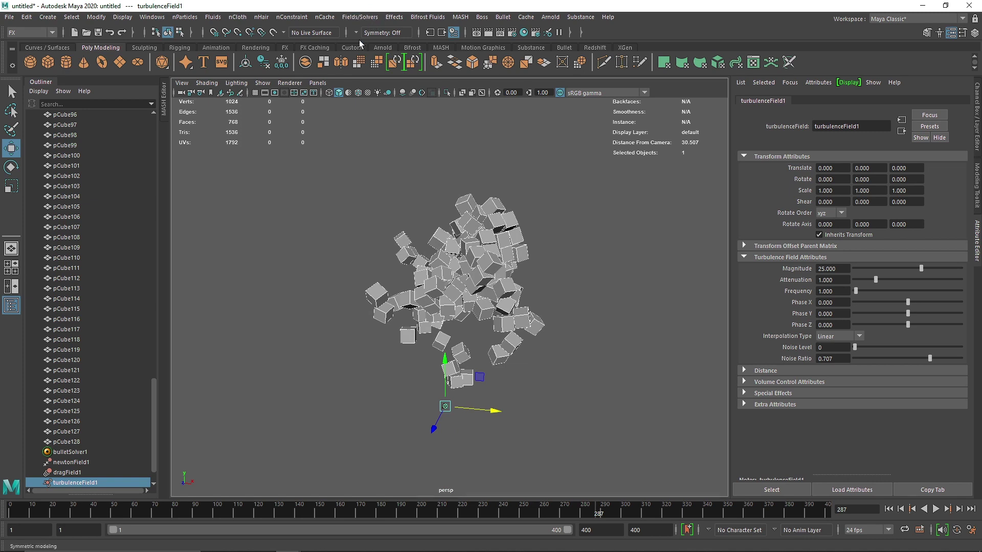
Select the drag field and set its magnitude to 10.
{"action": "left_click", "coordinate": [67, 472]}
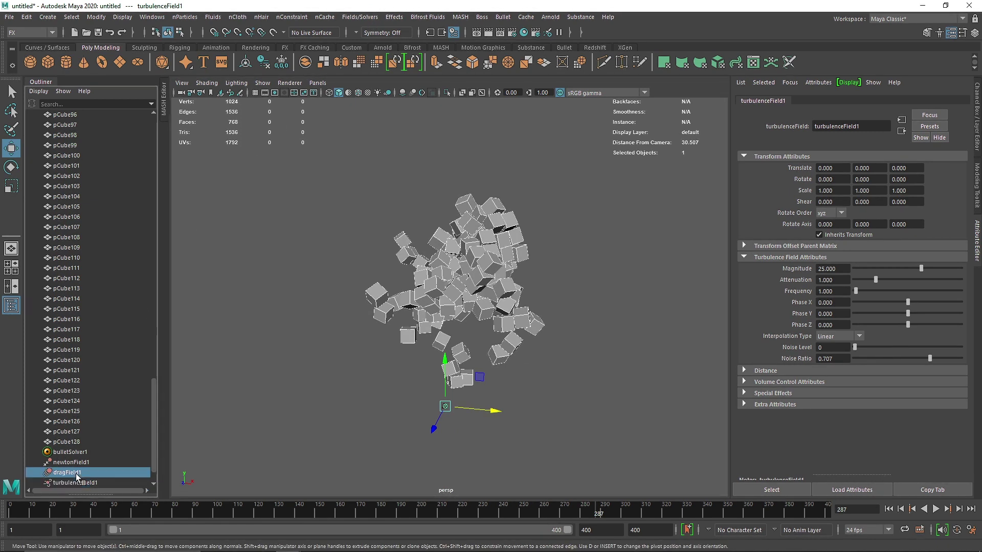
{"action": "type", "text": "10"}
{"action": "key", "text": "Return"}
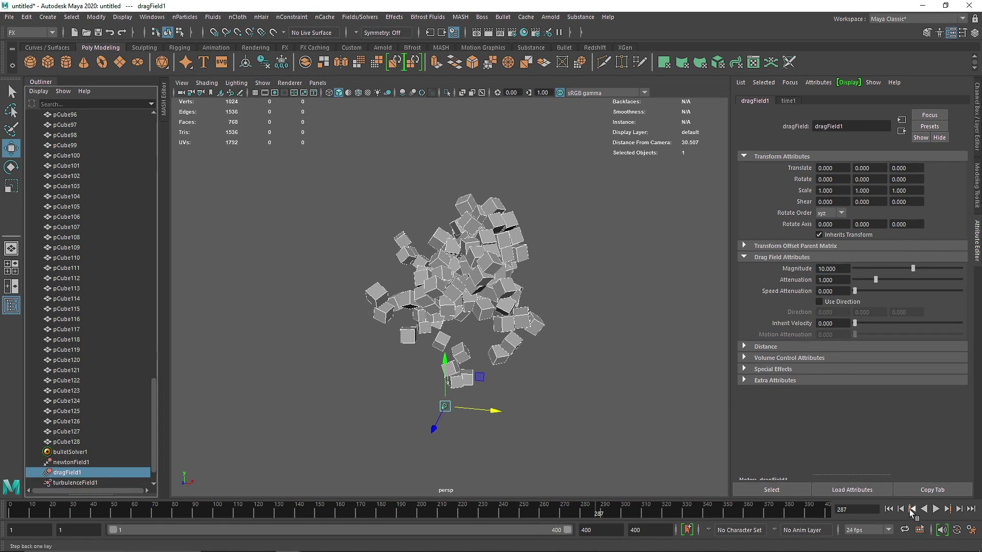
Replay the simulation from the first frame and set the drag field's magnitude to 5 during playback.
{"action": "left_click", "coordinate": [888, 509]}
{"action": "left_click", "coordinate": [936, 510]}
{"action": "scroll", "coordinate": [565, 269], "scroll_direction": "up", "scroll_amount": 4}
{"action": "left_click_drag", "start_coordinate": [568, 269], "coordinate": [548, 274], "text": "alt"}
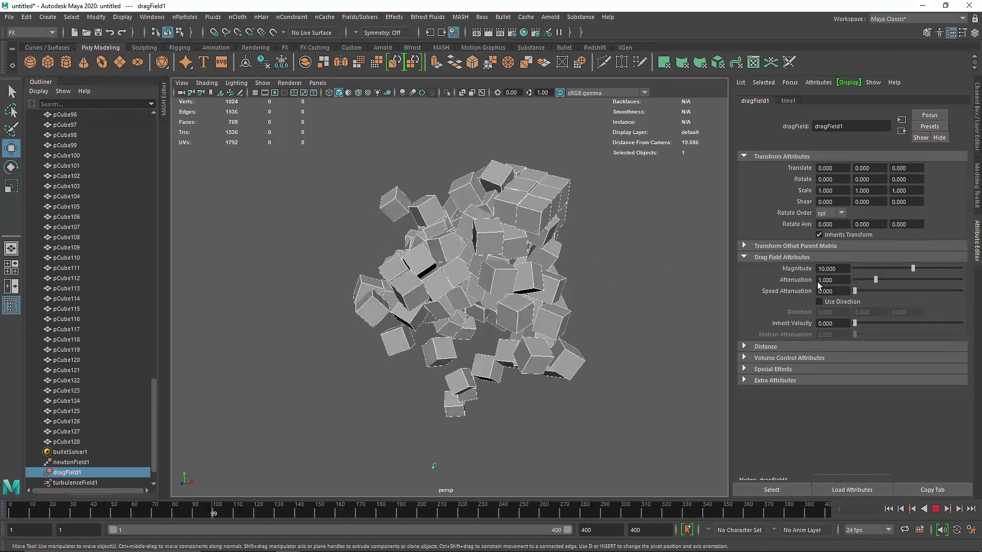
{"action": "key", "text": "Return"}
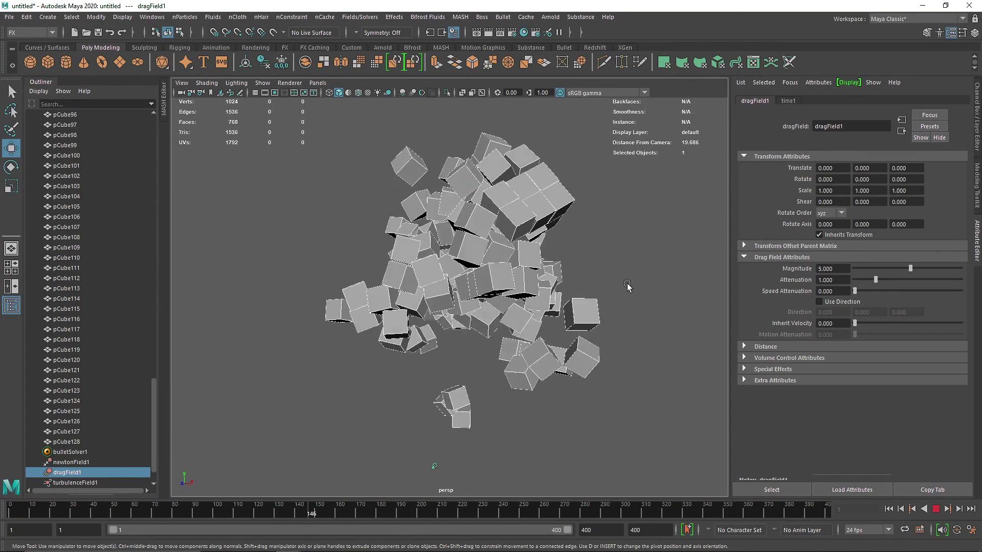
Select the Newton field in the scene and set the drag field's magnitude to 10 while the simulation plays.
{"action": "left_click", "coordinate": [72, 462]}
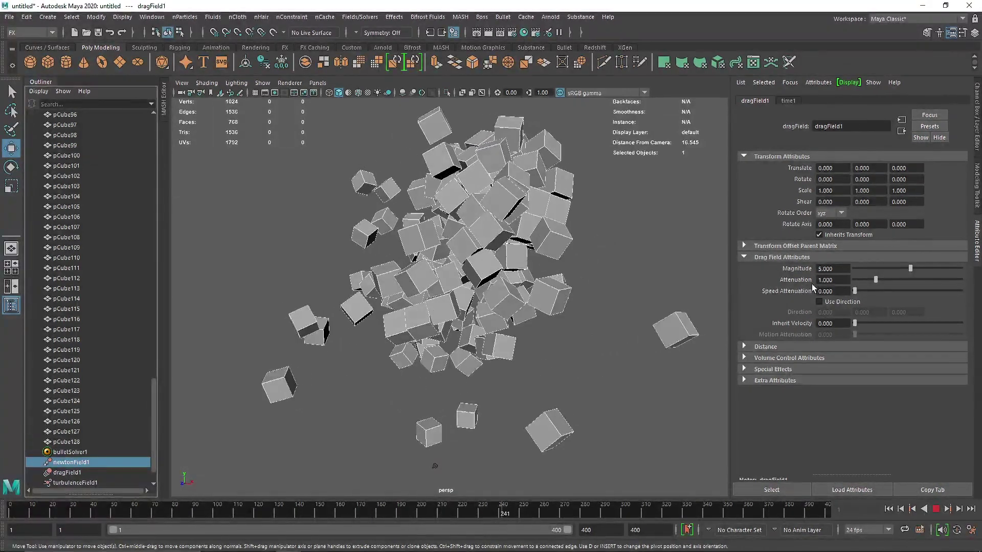
{"action": "left_click", "coordinate": [818, 269]}
{"action": "left_click_drag", "start_coordinate": [838, 269], "coordinate": [806, 268]}
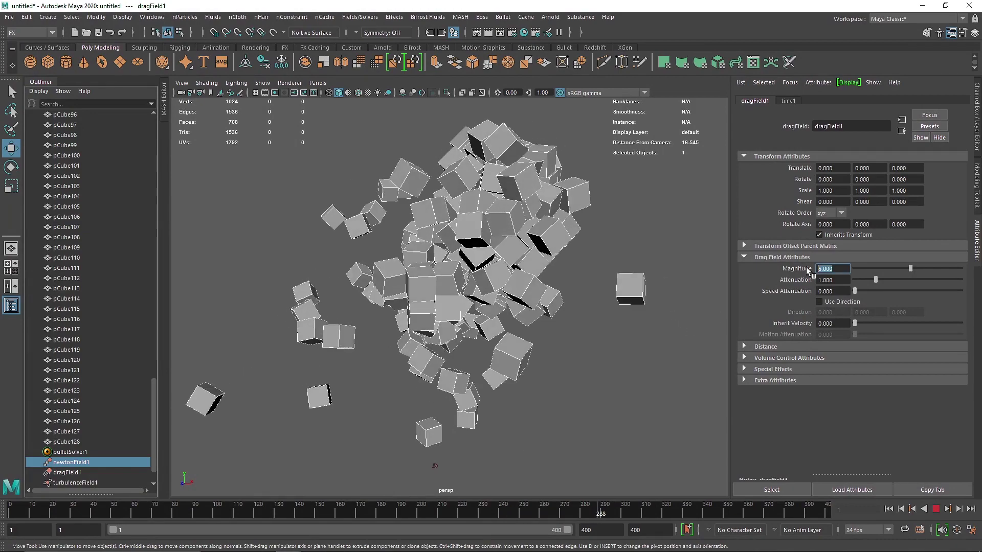
{"action": "type", "text": "10"}
{"action": "key", "text": "Return"}
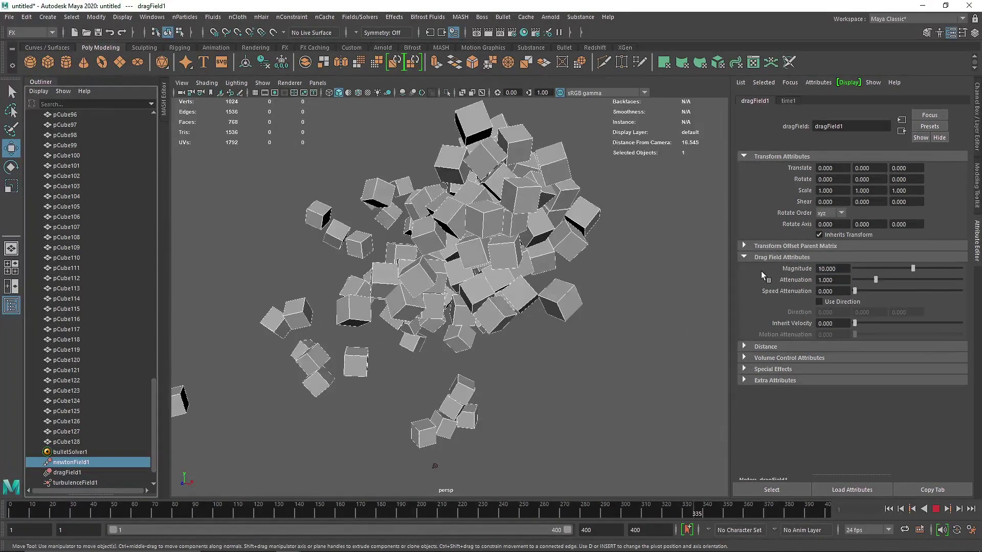
Replay the simulation from the first frame to examine the cubes' motion, and select the Bullet solver to view its attributes.
{"action": "left_click", "coordinate": [888, 510]}
{"action": "mouse_move", "coordinate": [488, 284]}
{"action": "left_mouse_down", "text": "alt"}
{"action": "mouse_move", "coordinate": [515, 283]}
{"action": "mouse_move", "coordinate": [491, 281]}
{"action": "left_mouse_up", "text": "alt"}
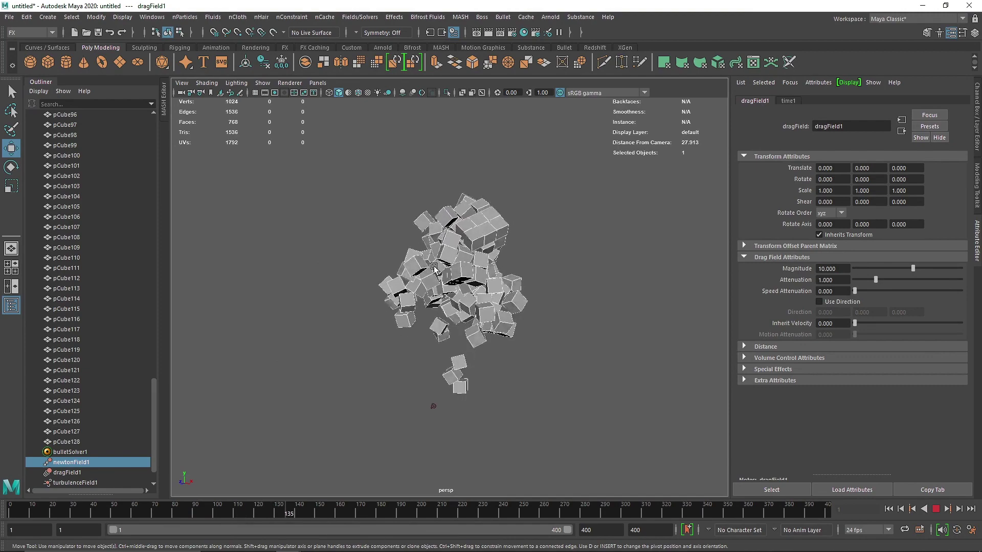
{"action": "right_click_drag", "start_coordinate": [478, 272], "coordinate": [479, 273], "text": "alt"}
{"action": "left_click_drag", "start_coordinate": [513, 285], "coordinate": [530, 278], "text": "alt"}
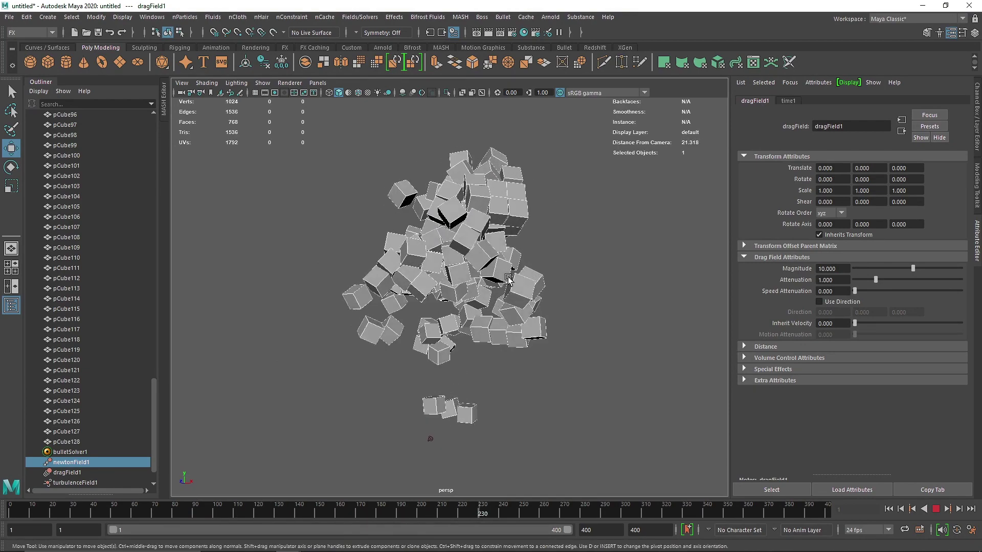
{"action": "left_click", "coordinate": [936, 509]}
{"action": "left_click", "coordinate": [113, 453]}
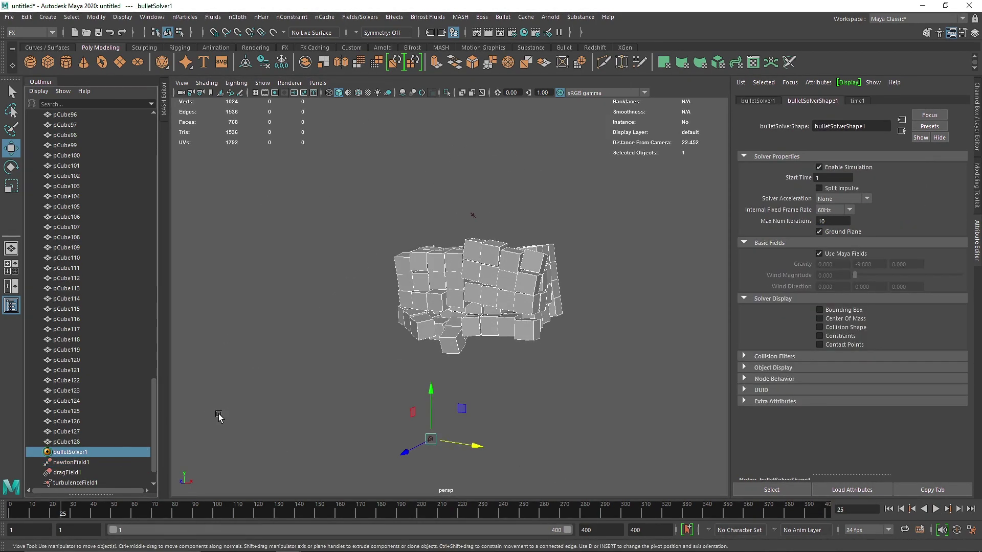